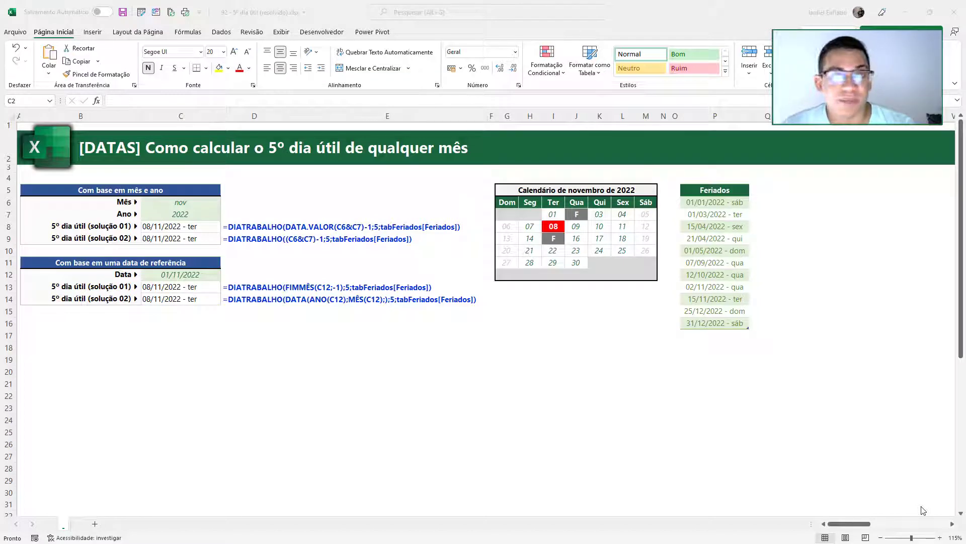
Examine the Feriados list, the month and year inputs, and the reference-date section of the solved sheet
{"action": "left_click", "coordinate": [712, 238]}
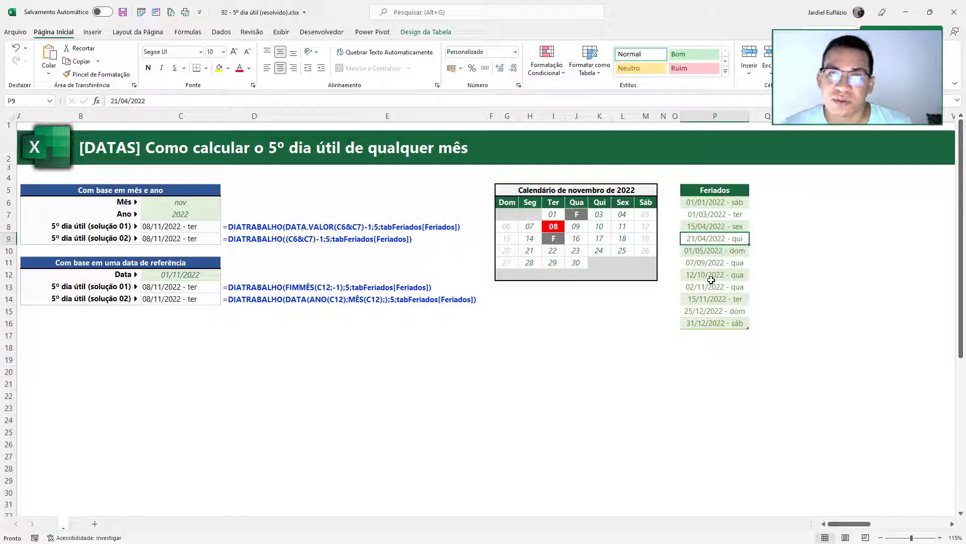
{"action": "left_click", "coordinate": [200, 202]}
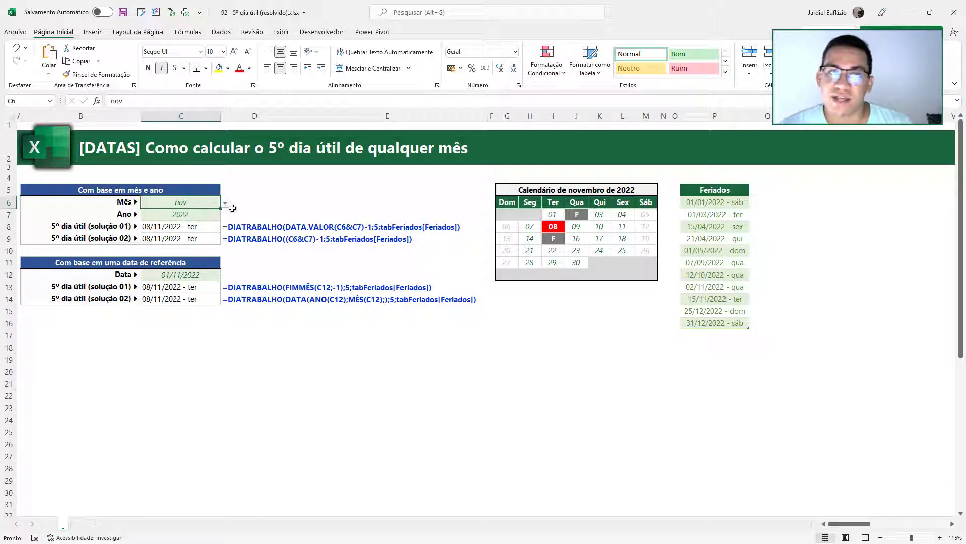
{"action": "left_click", "coordinate": [225, 203]}
{"action": "left_click", "coordinate": [225, 215]}
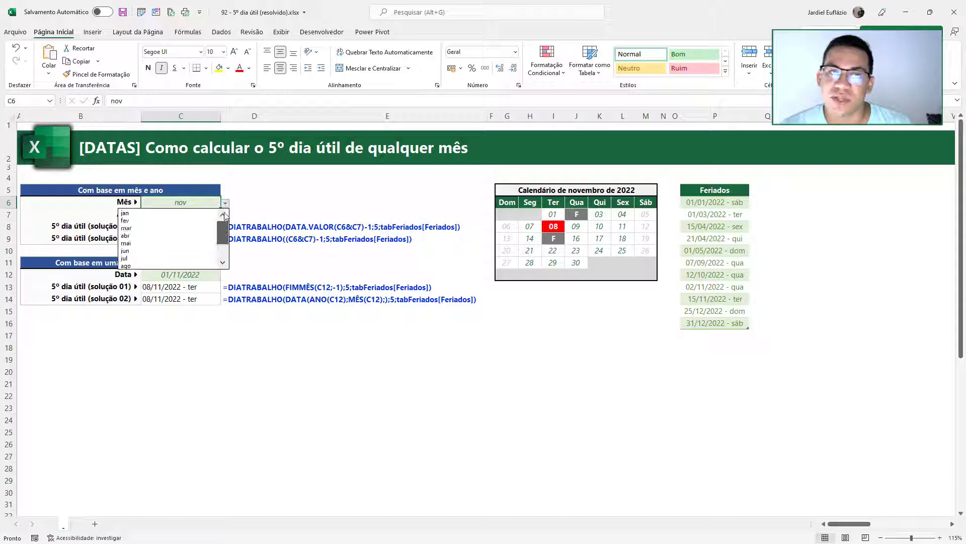
{"action": "left_click", "coordinate": [208, 204]}
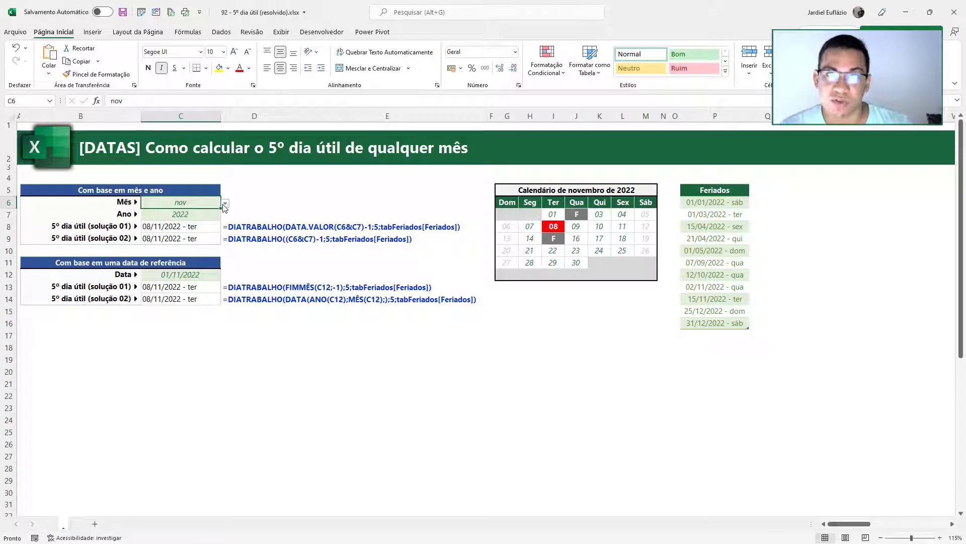
{"action": "left_click", "coordinate": [210, 213]}
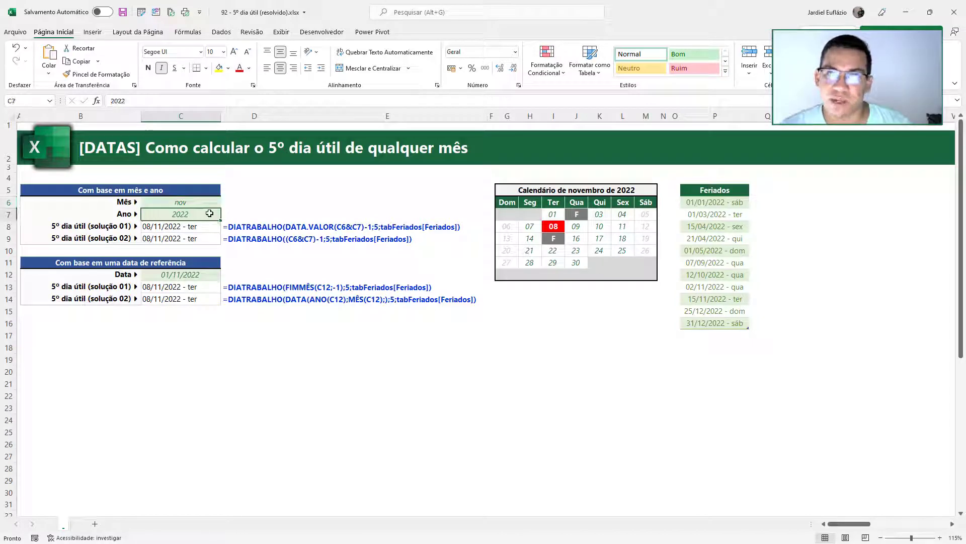
{"action": "left_click", "coordinate": [199, 263]}
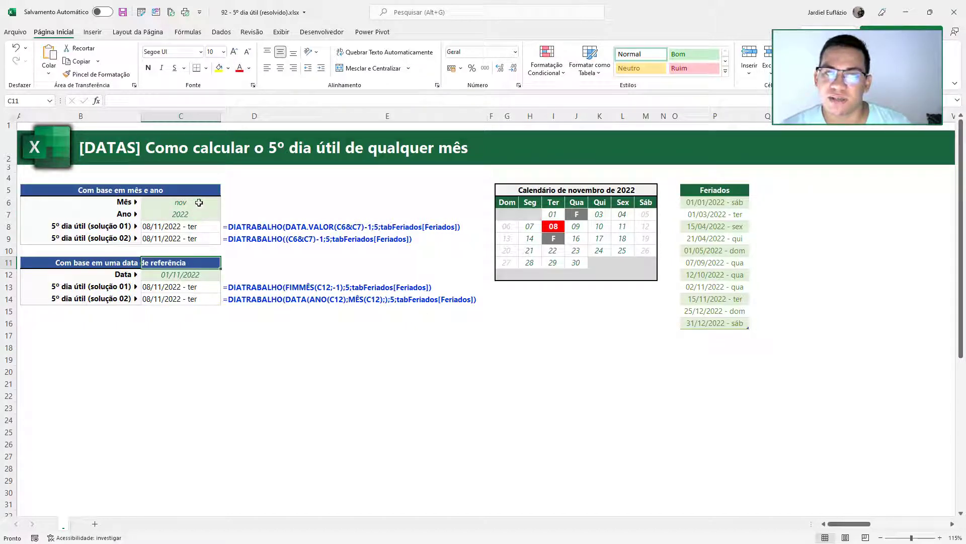
{"action": "left_click_drag", "start_coordinate": [200, 203], "coordinate": [196, 212]}
{"action": "left_click", "coordinate": [215, 263]}
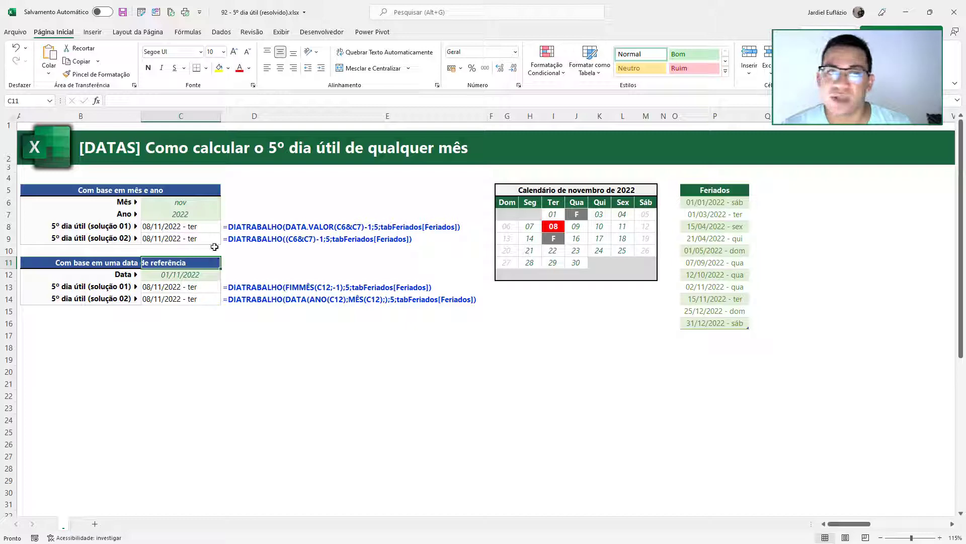
{"action": "left_click", "coordinate": [201, 202]}
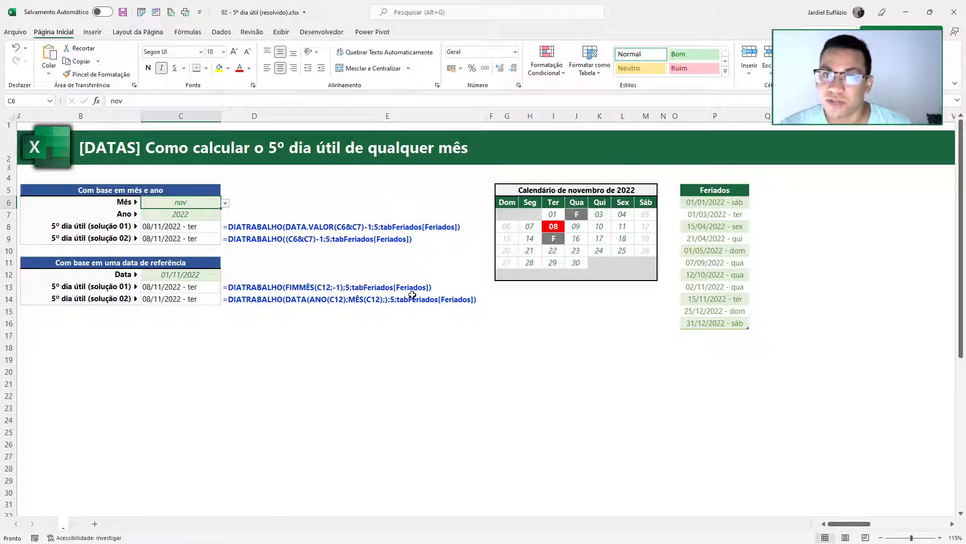
Examine the November 2022 calendar day by day, comparing its holidays with the Feriados list up to the highlighted fifth working day
{"action": "left_click", "coordinate": [507, 203]}
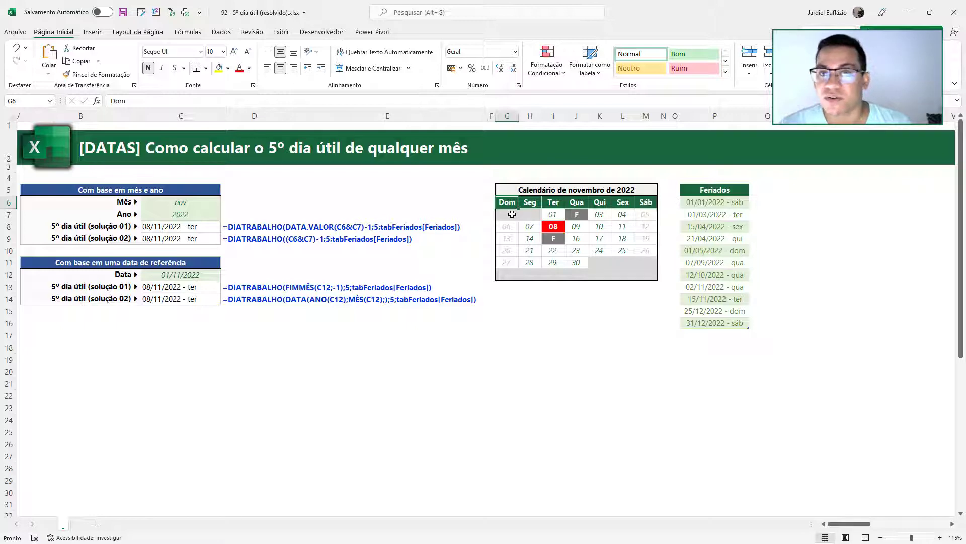
{"action": "left_click", "coordinate": [554, 226]}
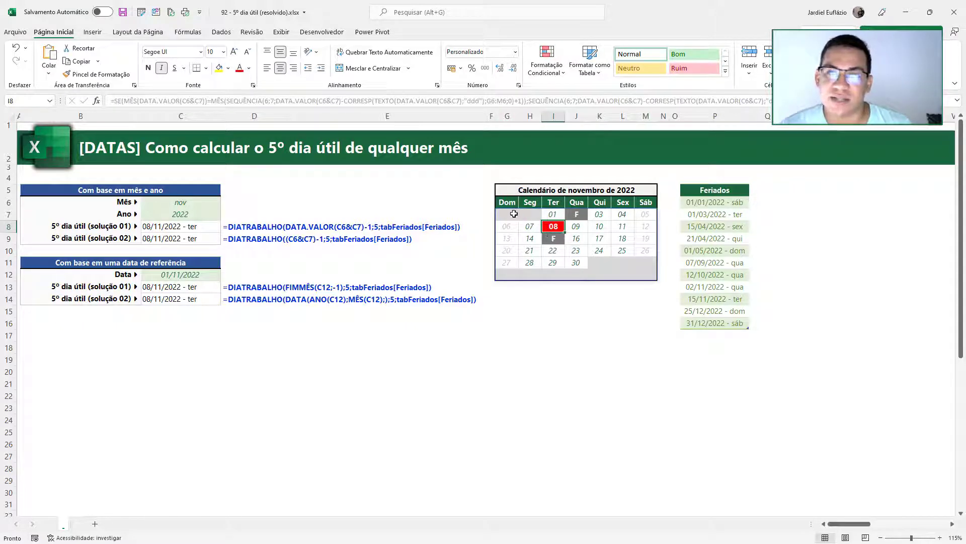
{"action": "left_click", "coordinate": [576, 215]}
{"action": "left_click", "coordinate": [553, 238]}
{"action": "left_click", "coordinate": [575, 215]}
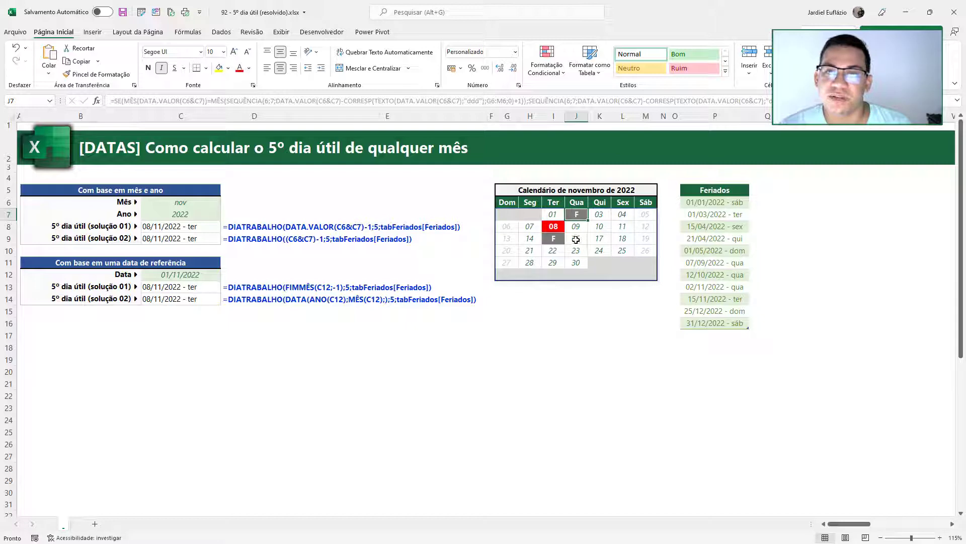
{"action": "left_click", "coordinate": [555, 215]}
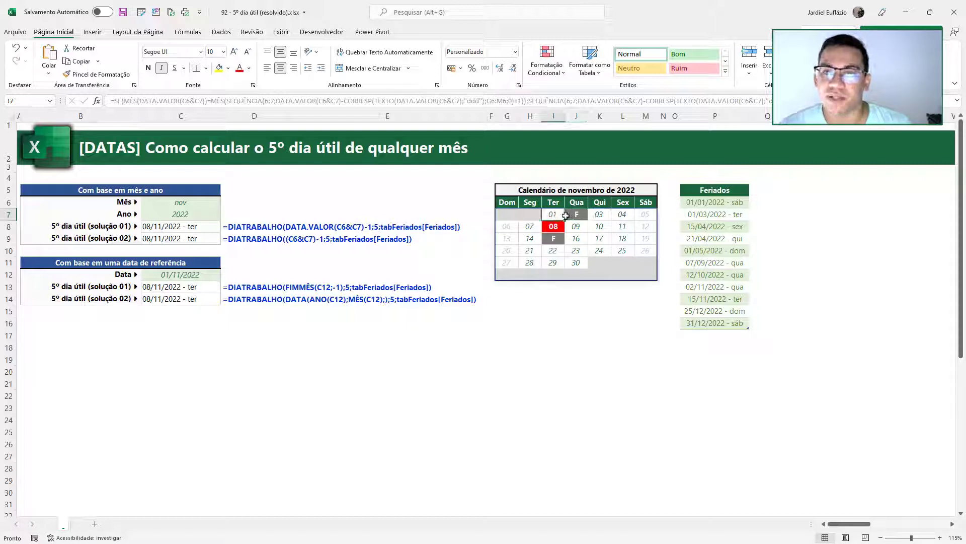
{"action": "left_click", "coordinate": [600, 215]}
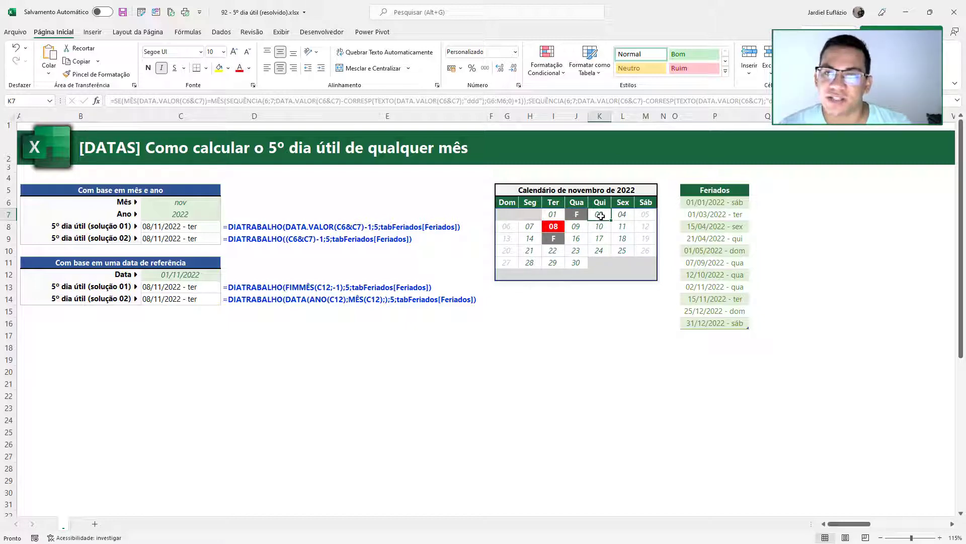
{"action": "left_click", "coordinate": [576, 213]}
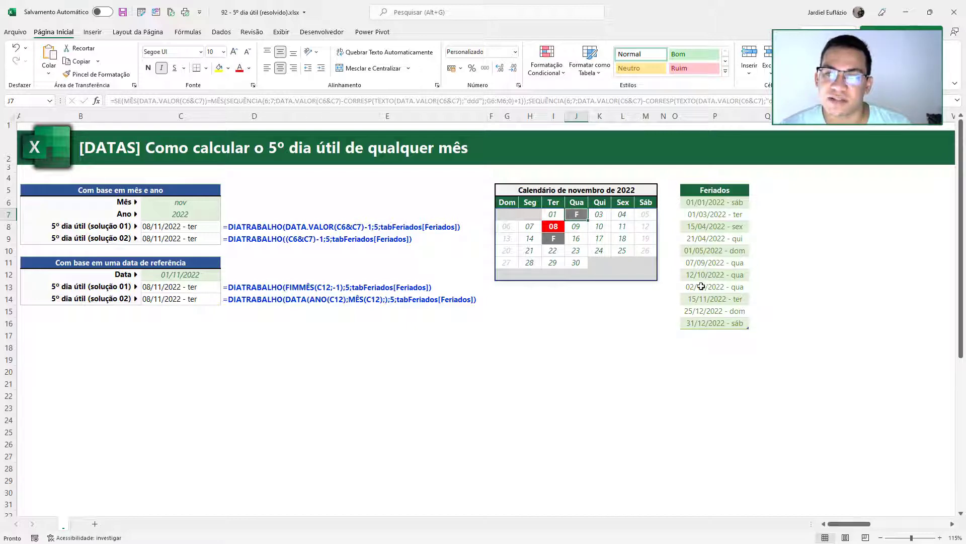
{"action": "left_click", "coordinate": [703, 286]}
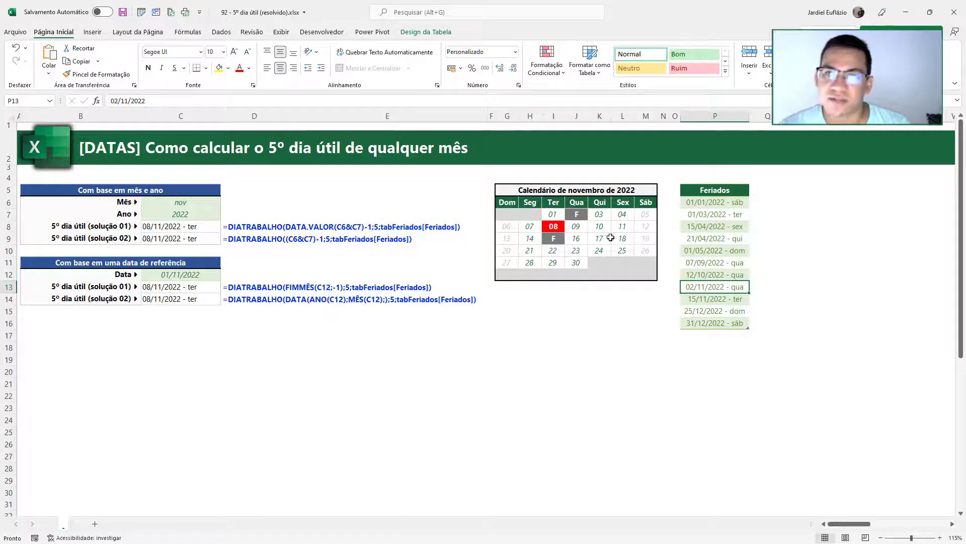
{"action": "left_click", "coordinate": [625, 213]}
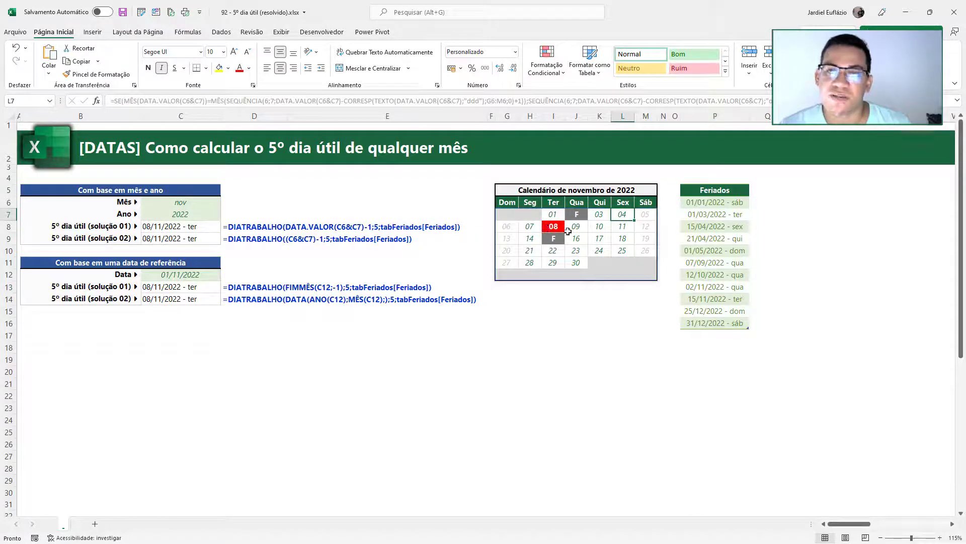
{"action": "left_click", "coordinate": [532, 228]}
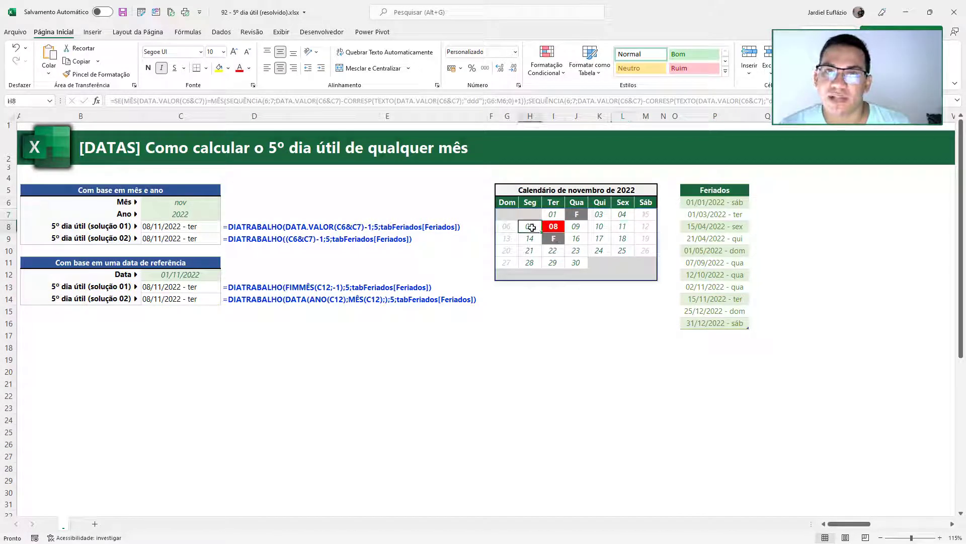
{"action": "left_click", "coordinate": [564, 230]}
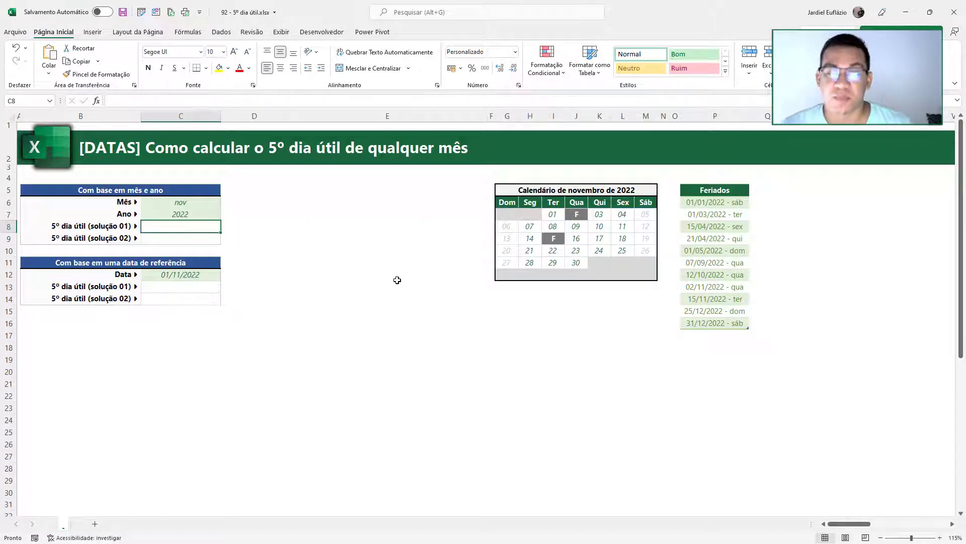
Start a DIATRABALHO formula in C8 and move its argument hint clear of the cells below
{"action": "type", "text": "=dia"}
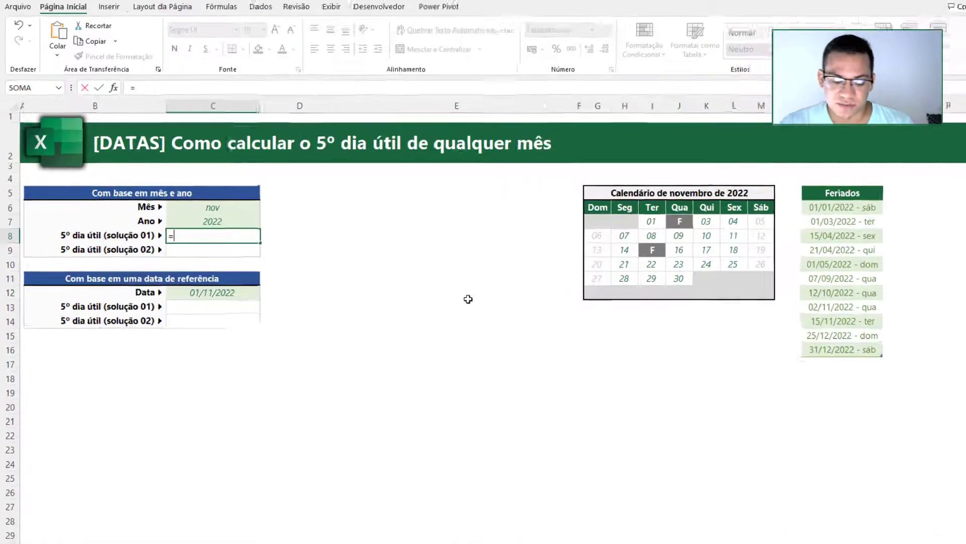
{"action": "key", "text": "Down"}
{"action": "key", "text": "Down"}
{"action": "key", "text": "Down"}
{"action": "key", "text": "Down"}
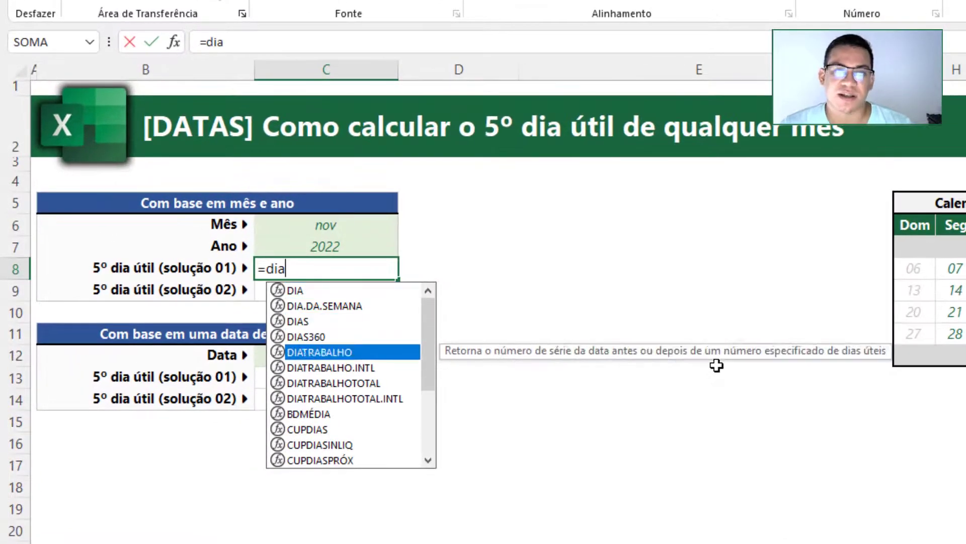
{"action": "key", "text": "Tab"}
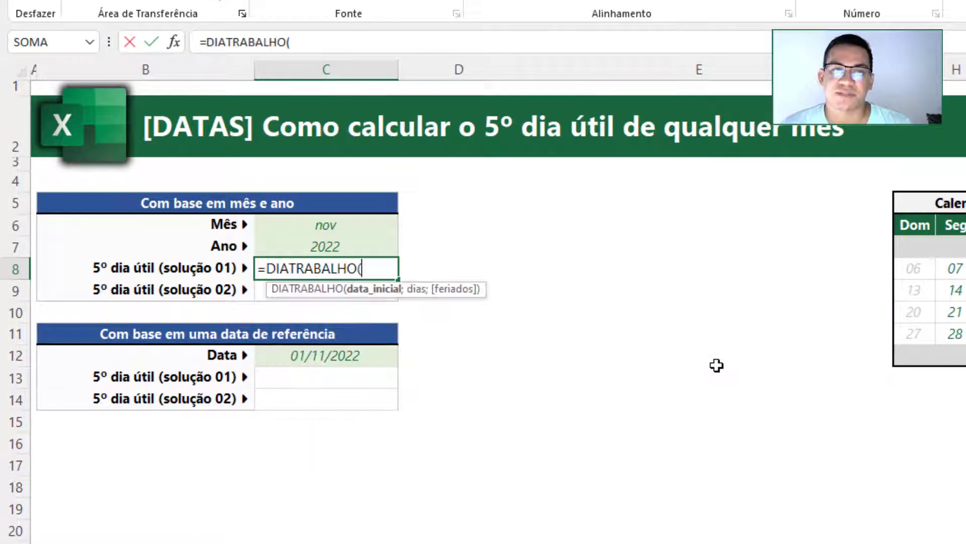
{"action": "key", "text": "BackSpace"}
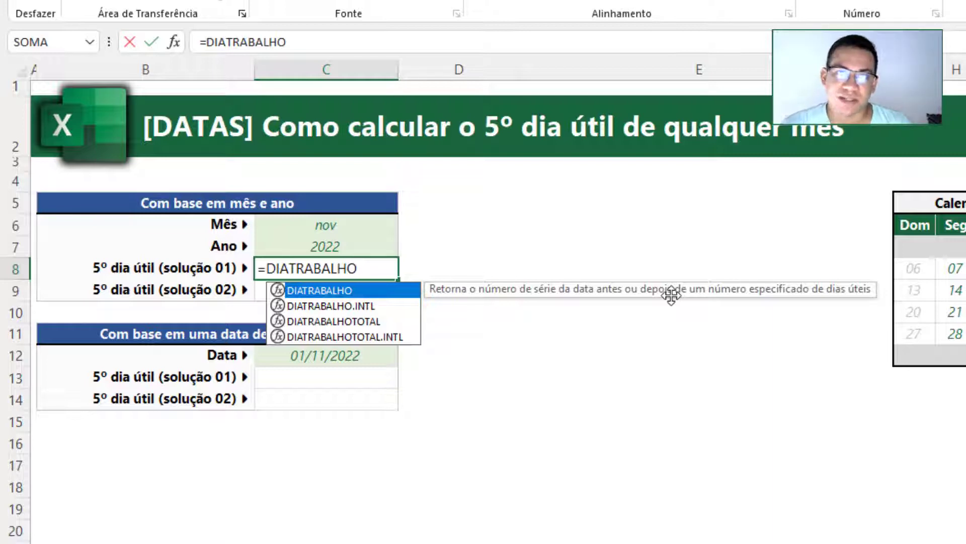
{"action": "type", "text": "("}
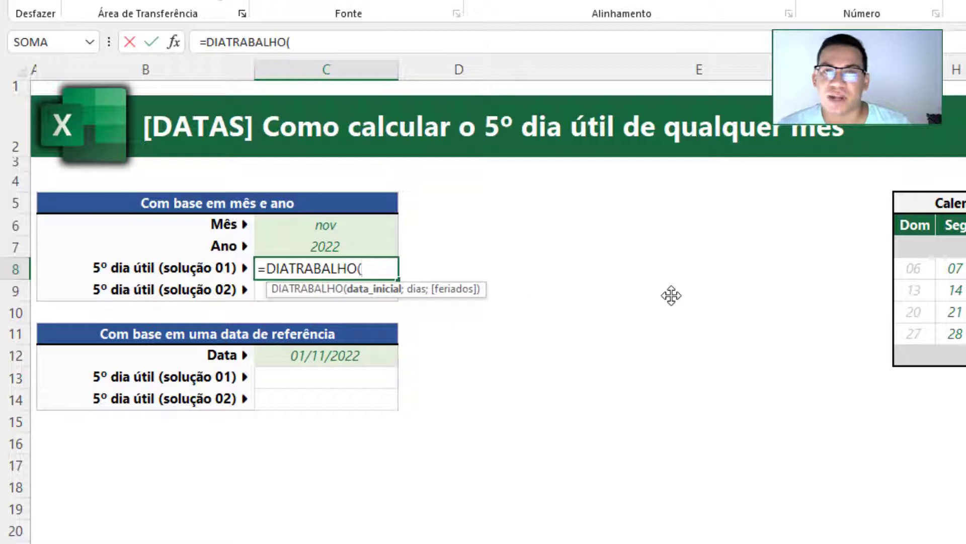
{"action": "left_click_drag", "start_coordinate": [416, 285], "coordinate": [584, 200]}
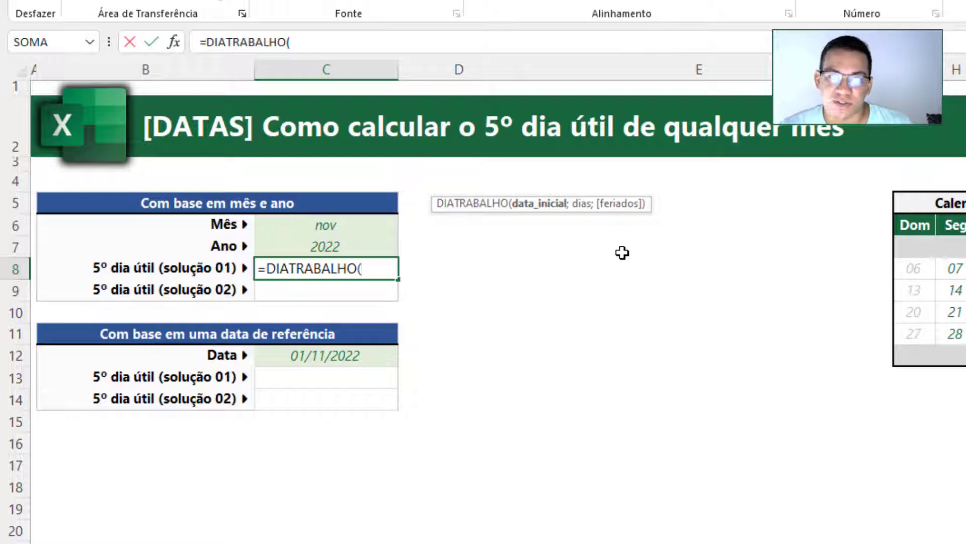
Try DIATRABALHO.INTL in C8 to view its weekend options, and return the formula to DIATRABALHO
{"action": "key", "text": "BackSpace"}
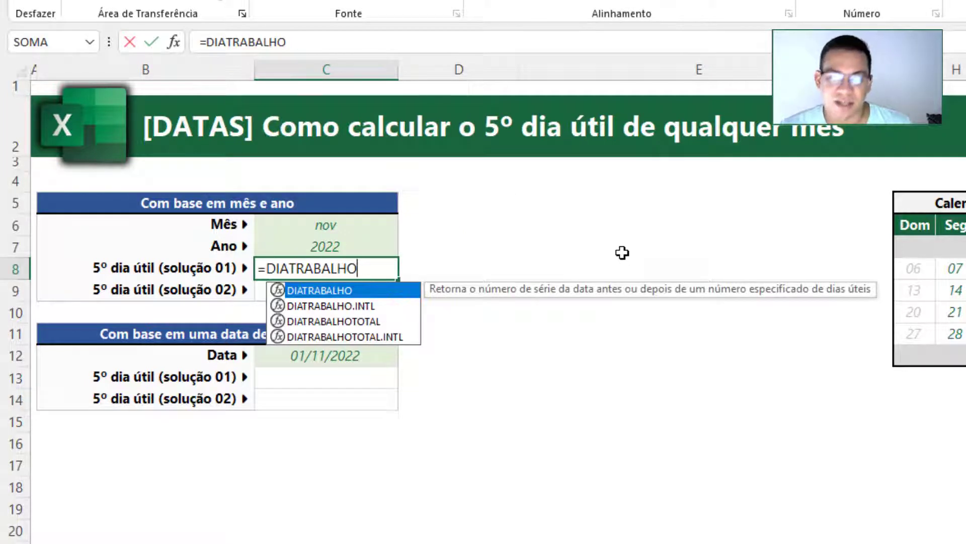
{"action": "key", "text": "Down"}
{"action": "key", "text": "Tab"}
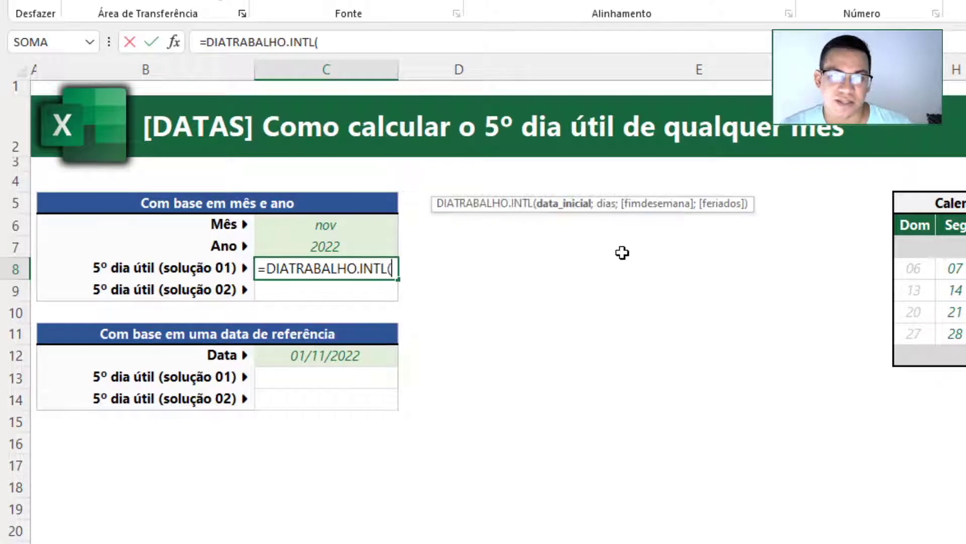
{"action": "type", "text": ";;"}
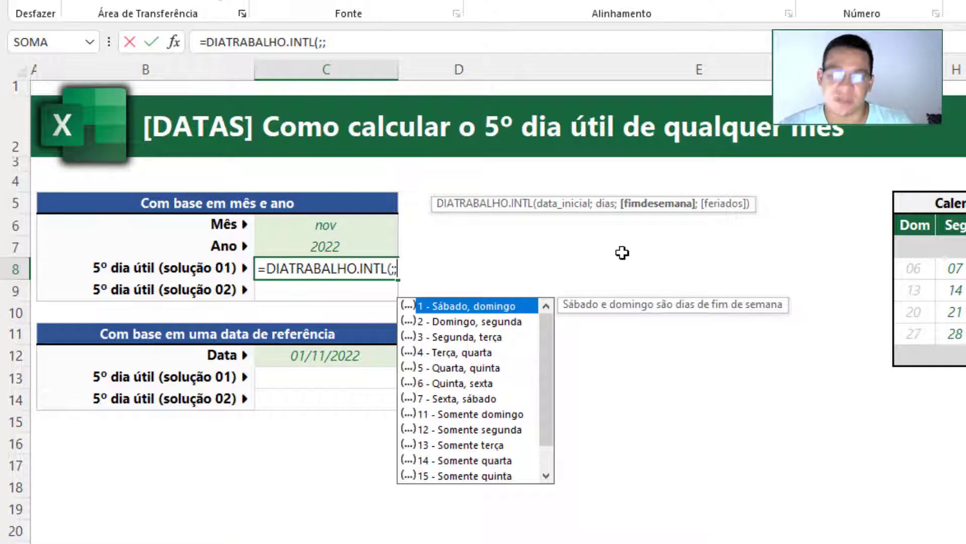
{"action": "key", "text": "BackSpace"}
{"action": "key", "text": "BackSpace"}
{"action": "key", "text": "BackSpace"}
{"action": "key", "text": "BackSpace"}
{"action": "key", "text": "BackSpace"}
{"action": "key", "text": "BackSpace"}
{"action": "key", "text": "BackSpace"}
{"action": "key", "text": "BackSpace"}
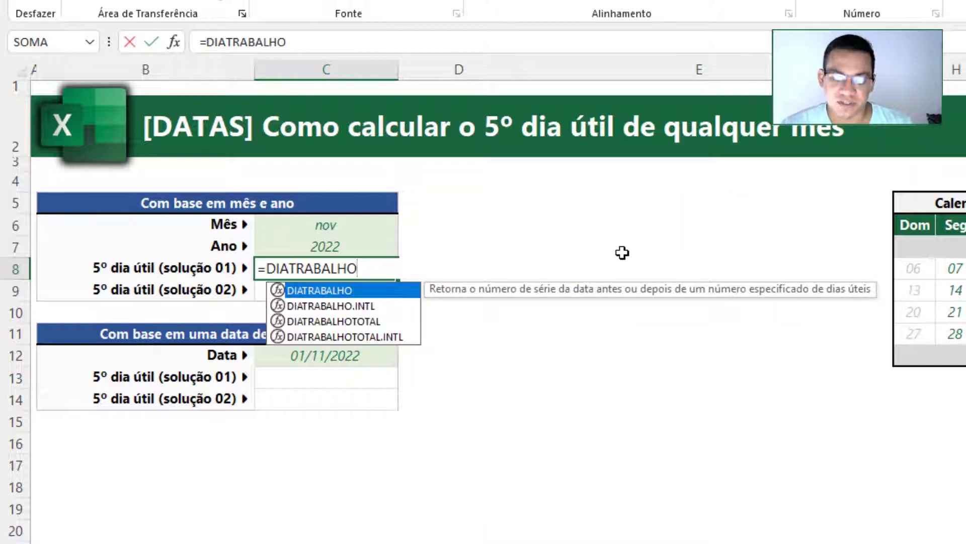
{"action": "type", "text": "("}
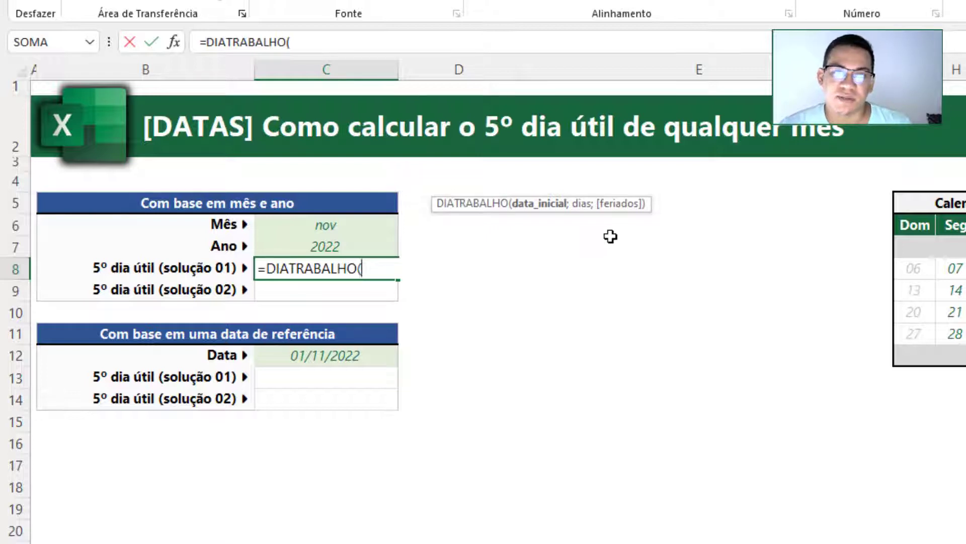
Try referencing tabFeriados[Feriados] in the DIATRABALHO formula, remove the reference and cancel the entry in C8
{"action": "left_click_drag", "start_coordinate": [593, 209], "coordinate": [574, 262]}
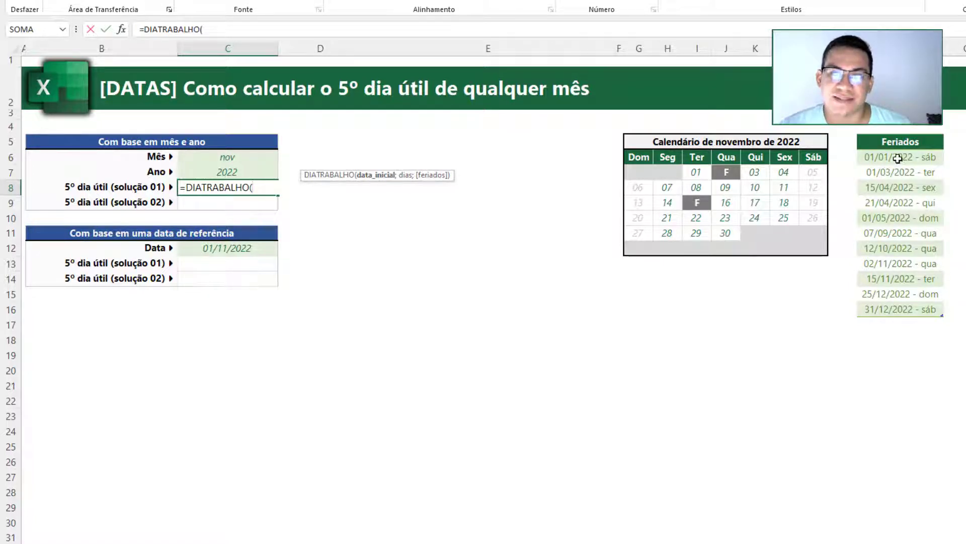
{"action": "left_click_drag", "start_coordinate": [898, 157], "coordinate": [897, 310]}
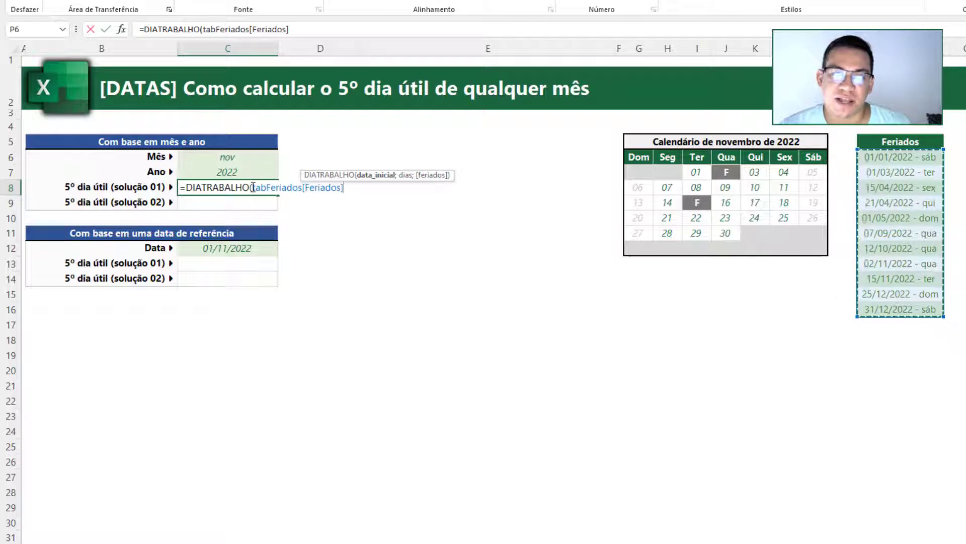
{"action": "left_click_drag", "start_coordinate": [253, 188], "coordinate": [407, 177]}
{"action": "key", "text": "BackSpace"}
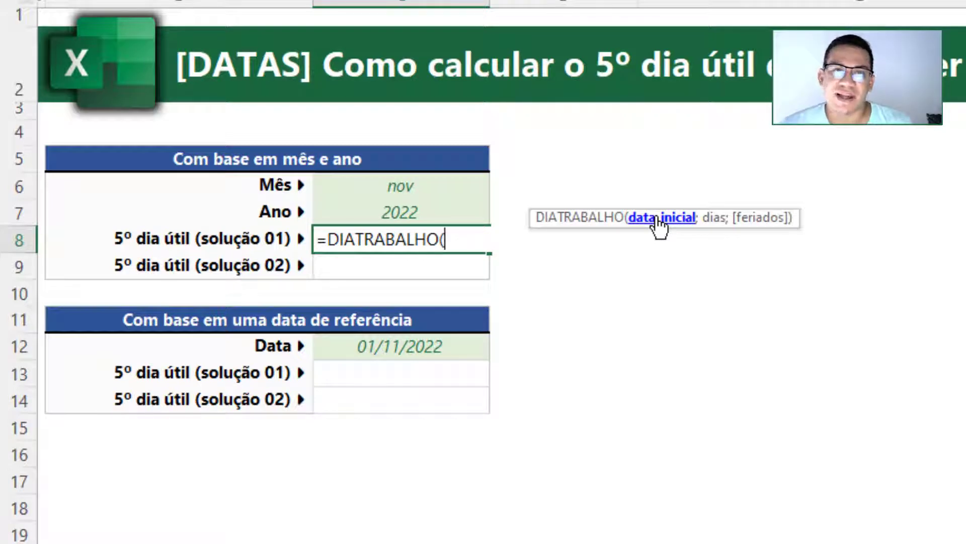
{"action": "key", "text": "Escape"}
Enter =DATA.VALOR(C6&C7) in C18 and format the cell as a short date
{"action": "left_click", "coordinate": [674, 237]}
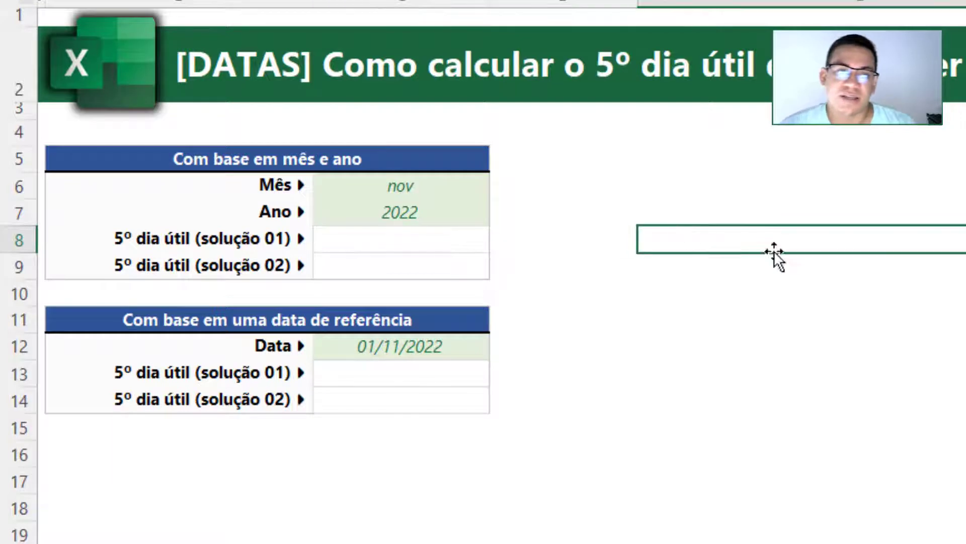
{"action": "left_click", "coordinate": [550, 514]}
{"action": "left_click", "coordinate": [411, 502]}
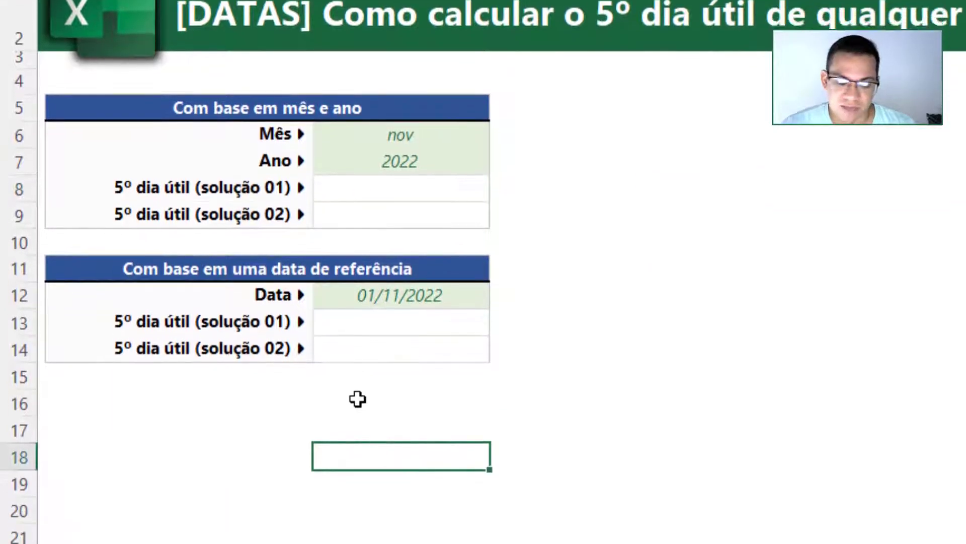
{"action": "type", "text": "=dta"}
{"action": "key", "text": "BackSpace"}
{"action": "key", "text": "BackSpace"}
{"action": "type", "text": "ATA.VALOR("}
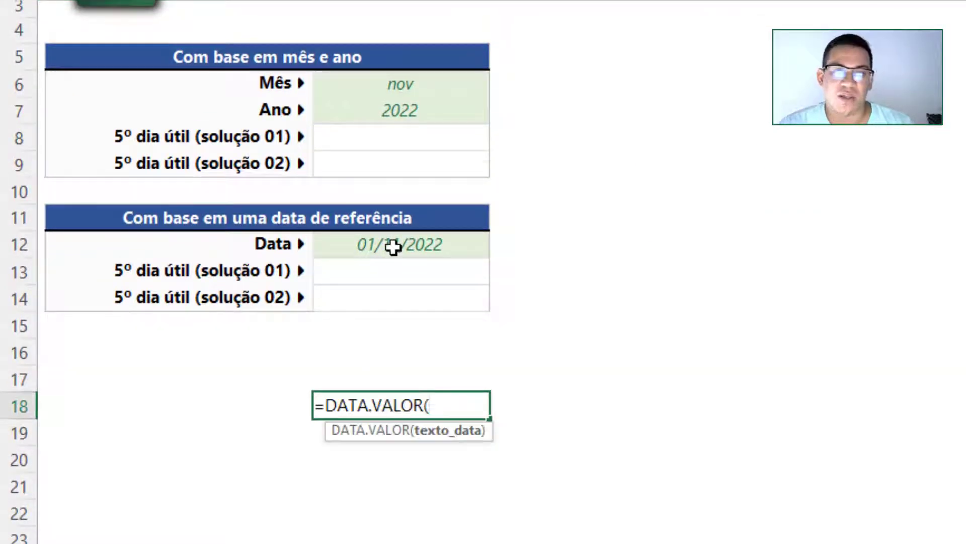
{"action": "left_click", "coordinate": [432, 89]}
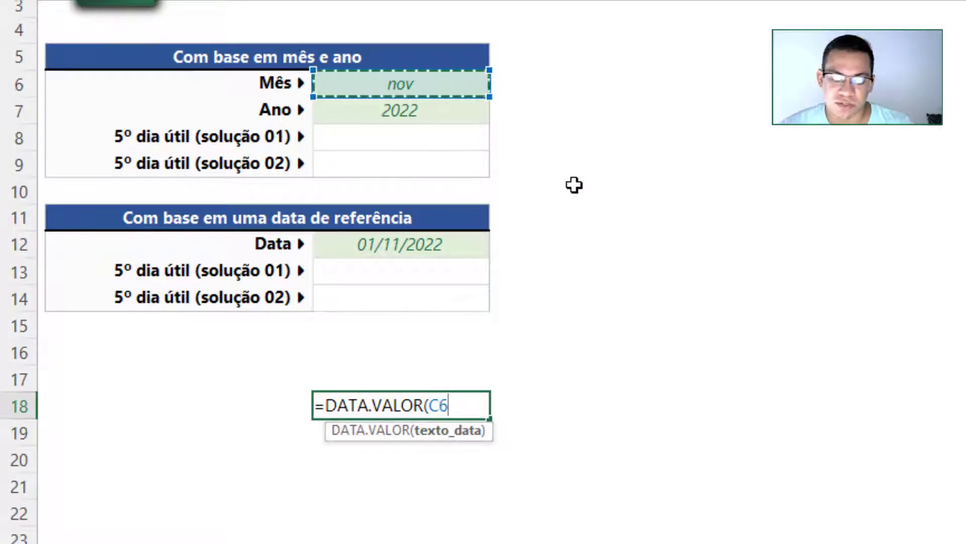
{"action": "type", "text": "&"}
{"action": "left_click", "coordinate": [420, 110]}
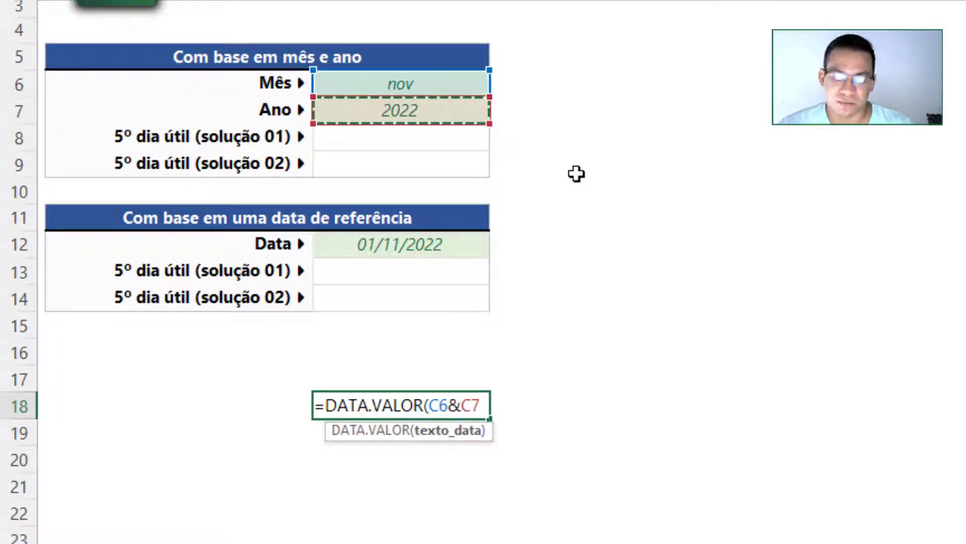
{"action": "type", "text": ")"}
{"action": "key", "text": "Return"}
{"action": "key", "text": "Up"}
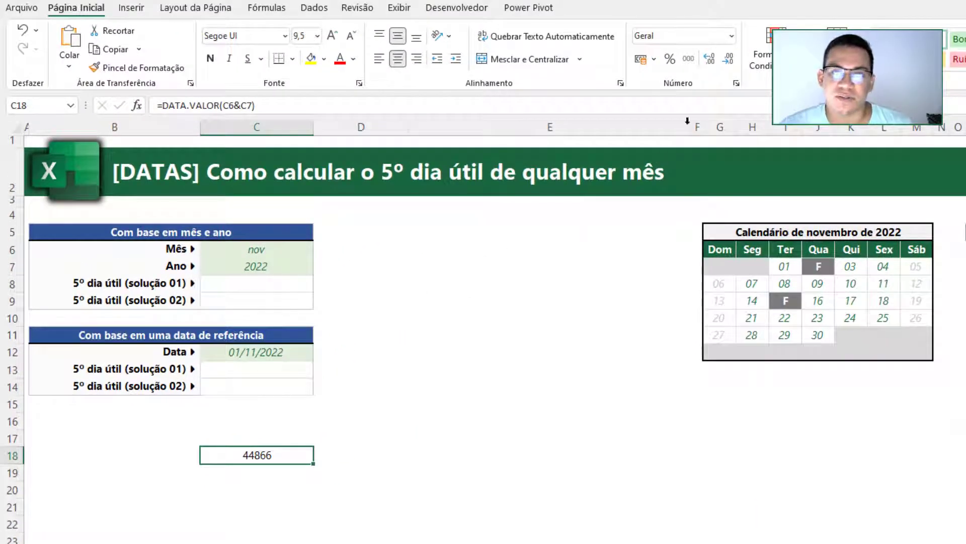
{"action": "left_click", "coordinate": [731, 35]}
{"action": "left_click", "coordinate": [688, 207]}
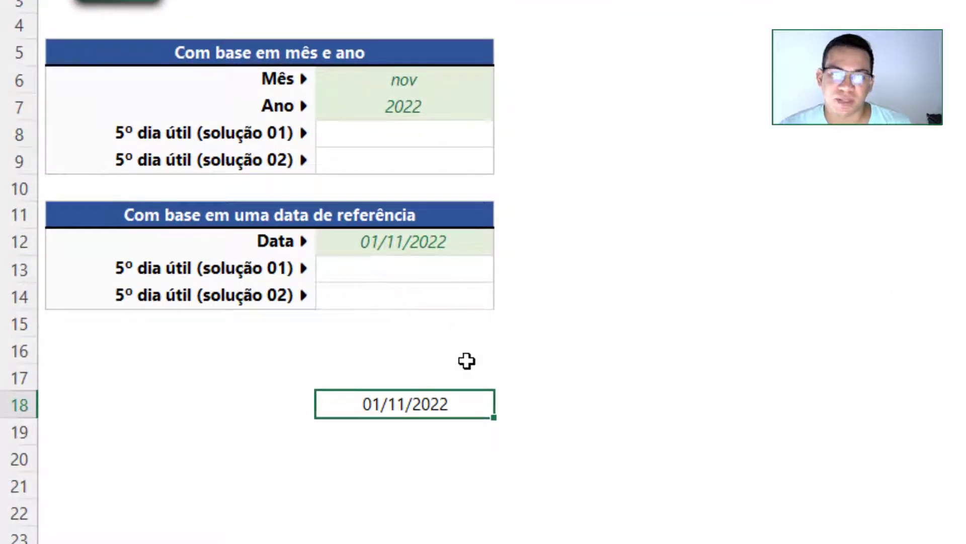
Subtract one day in the C18 formula, making it =DATA.VALOR(C6&C7)-1
{"action": "type", "text": "=DATA.VALOR(C6&C7)"}
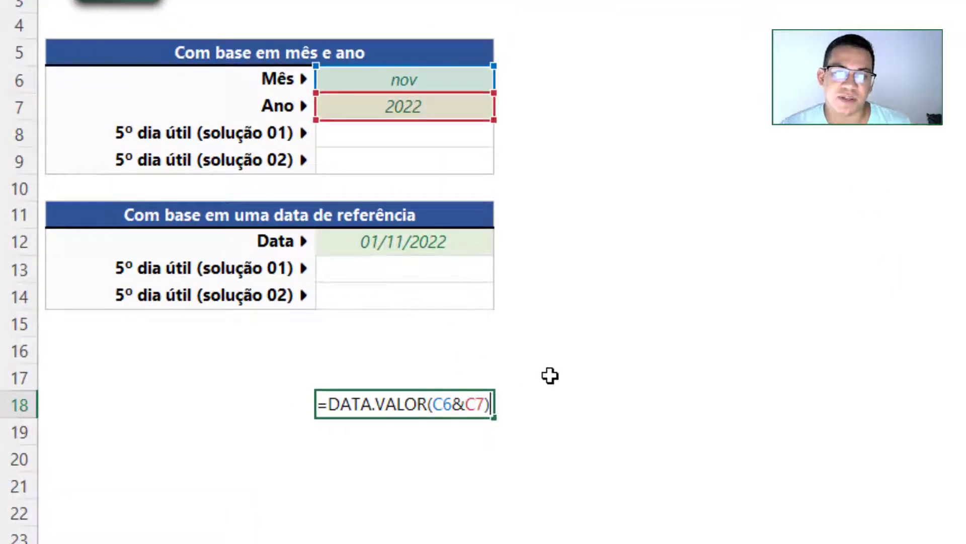
{"action": "type", "text": "-"}
{"action": "key", "text": "Return"}
{"action": "type", "text": "1"}
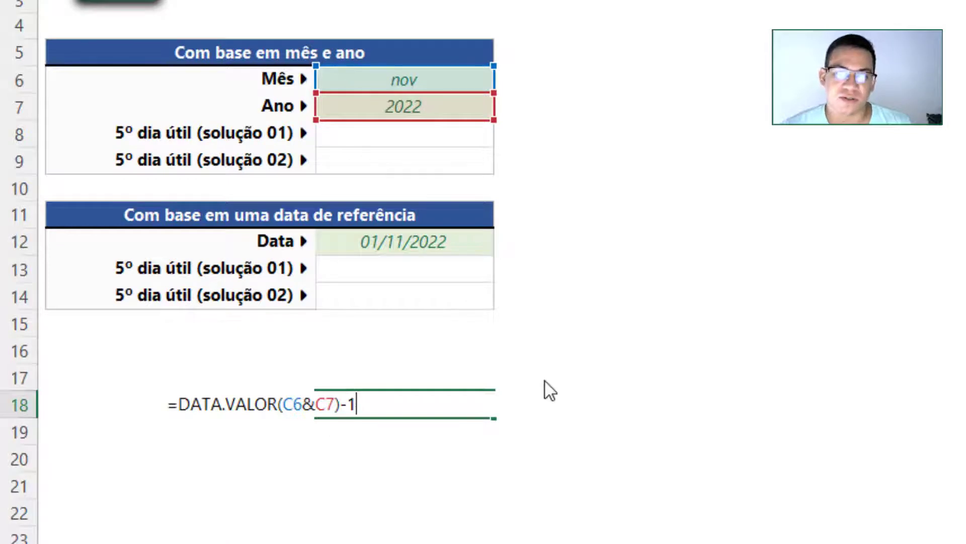
{"action": "key", "text": "Return"}
{"action": "left_click", "coordinate": [455, 412]}
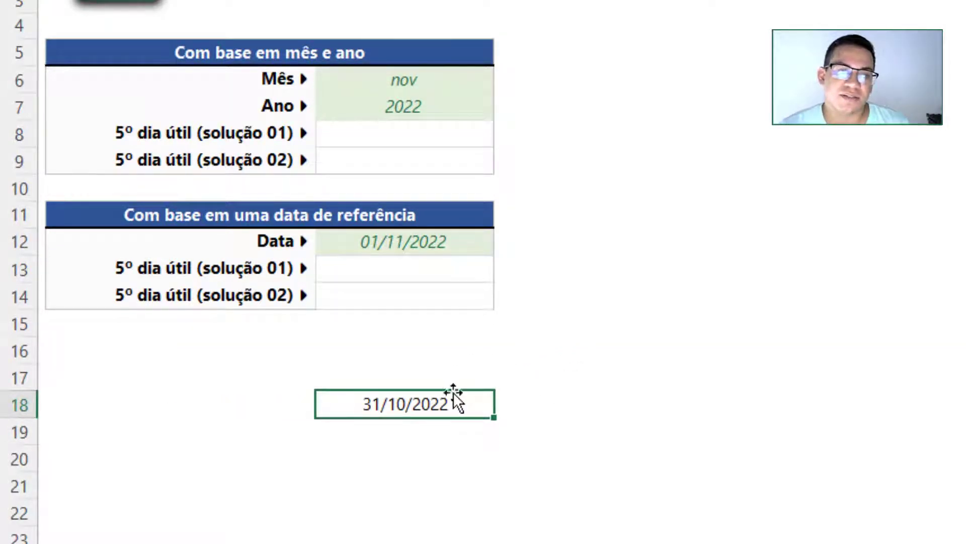
Copy the expression DATA.VALOR(C6&C7)-1 from the C18 formula, leaving the cell's contents intact
{"action": "double_click", "coordinate": [473, 403]}
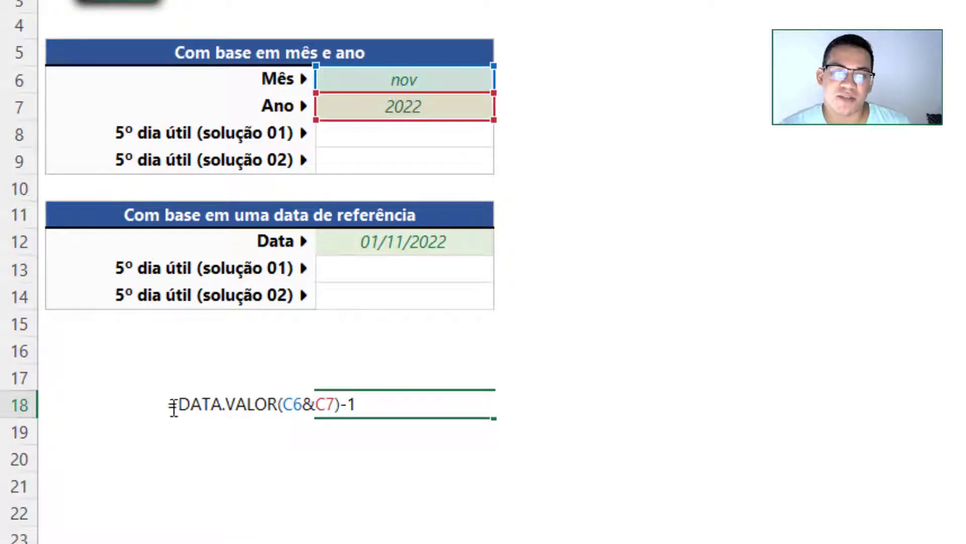
{"action": "left_click_drag", "start_coordinate": [177, 409], "coordinate": [444, 409]}
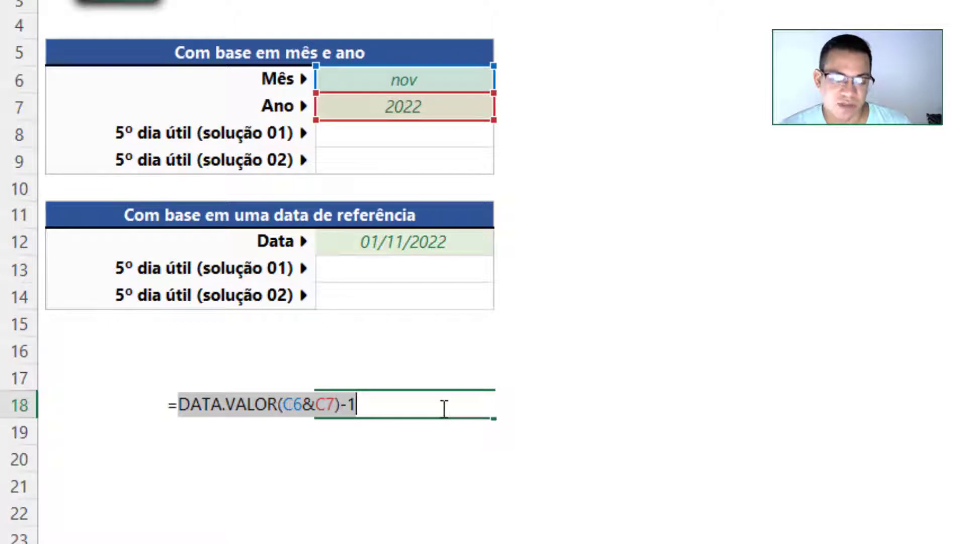
{"action": "key", "text": "ctrl+x"}
{"action": "key", "text": "Escape"}
Start a DIATRABALHO formula in C8 with the copied DATA.VALOR(C6&C7)-1 as its start date
{"action": "left_click", "coordinate": [378, 129]}
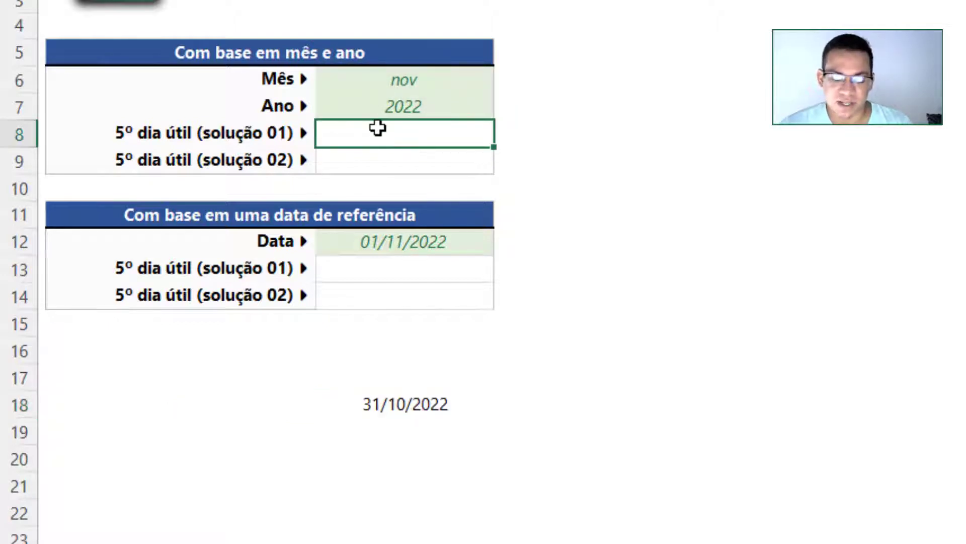
{"action": "type", "text": "=di"}
{"action": "key", "text": "Down"}
{"action": "key", "text": "Down"}
{"action": "key", "text": "Down"}
{"action": "key", "text": "Down"}
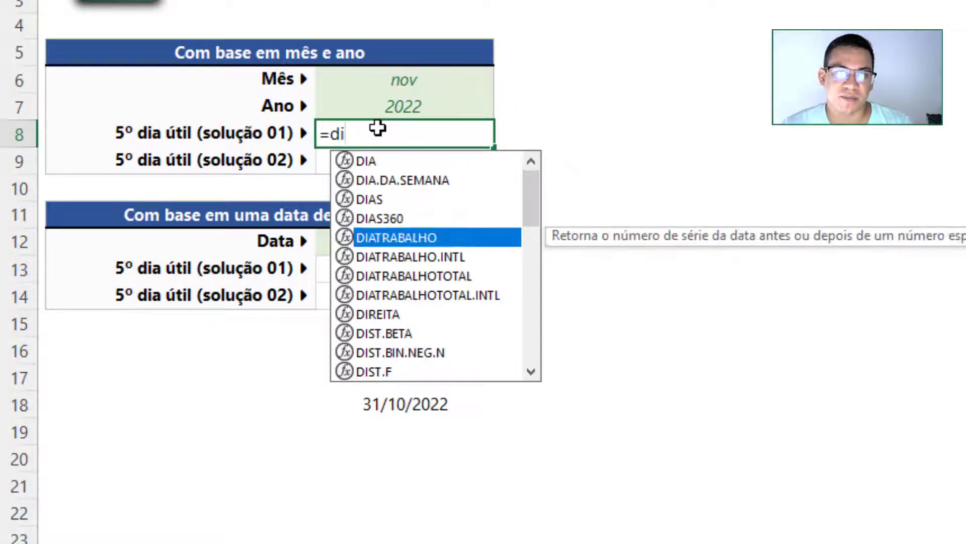
{"action": "key", "text": "Tab"}
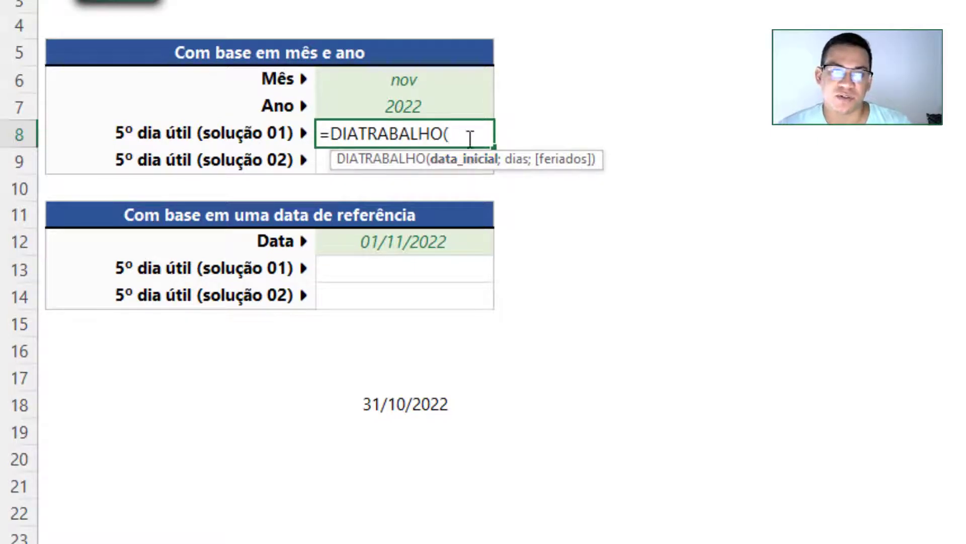
{"action": "type", "text": "DATA.VALOR(C6&C7)-1"}
{"action": "left_click_drag", "start_coordinate": [427, 148], "coordinate": [617, 150]}
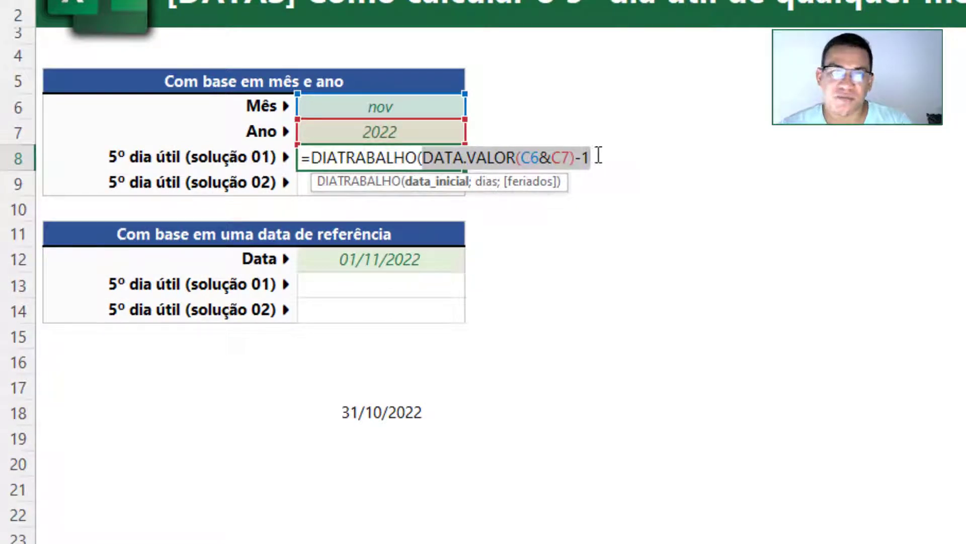
{"action": "key", "text": "Right"}
Complete the DIATRABALHO formula in C8 with 5 days and tabFeriados[Feriados] as the holidays
{"action": "type", "text": ";"}
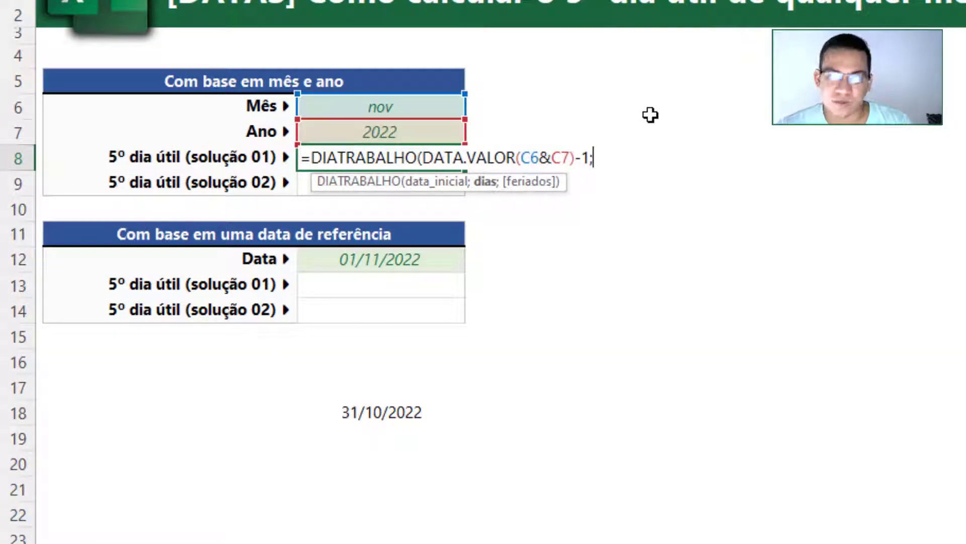
{"action": "type", "text": "5;"}
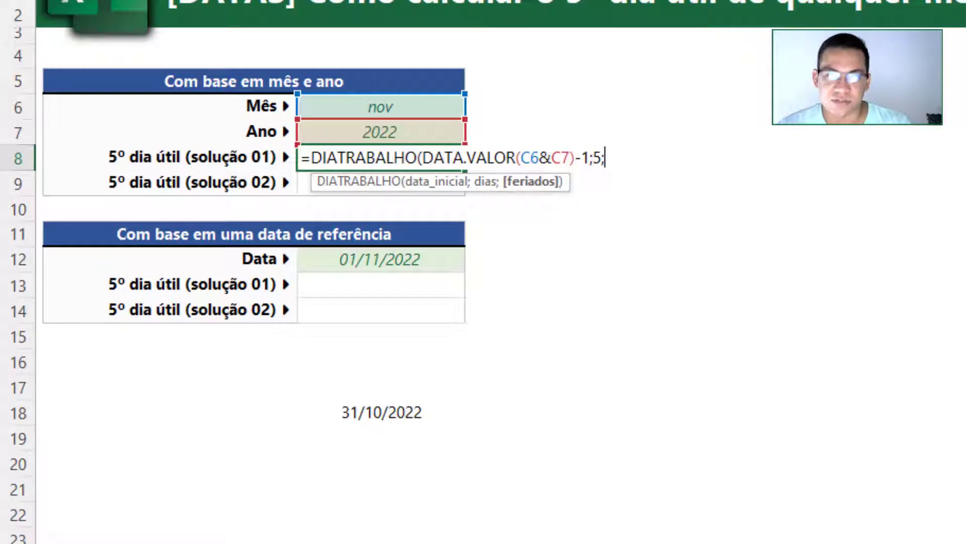
{"action": "left_click", "coordinate": [964, 107]}
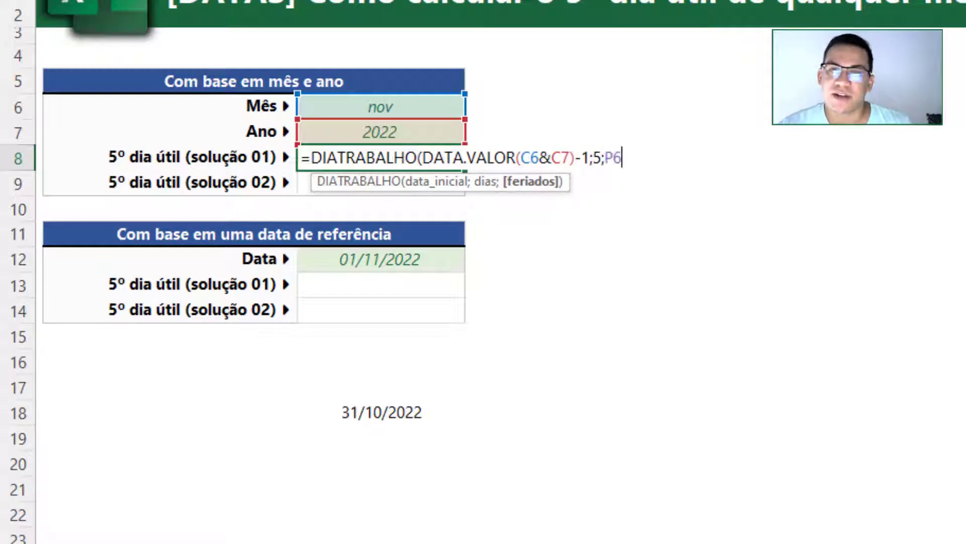
{"action": "key", "text": "ctrl+shift+Down"}
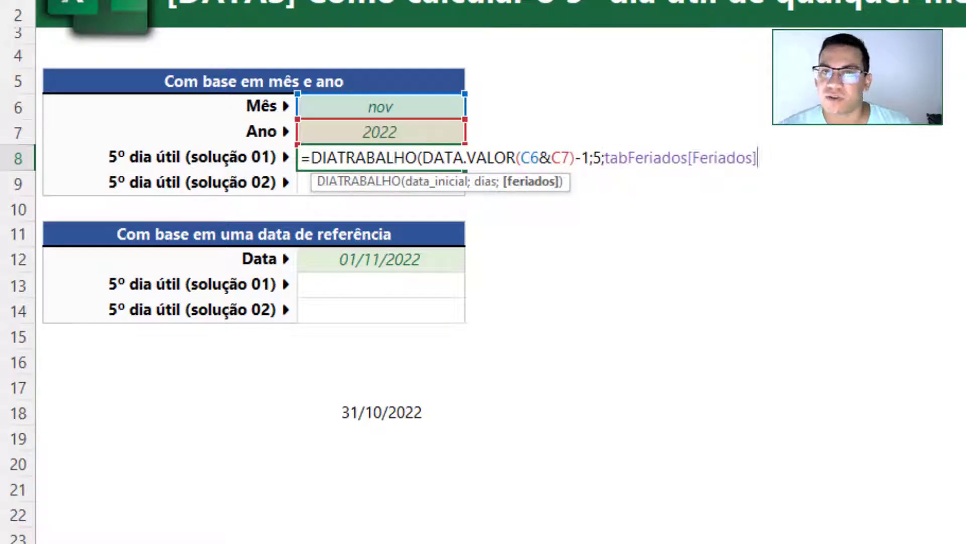
{"action": "key", "text": "Return"}
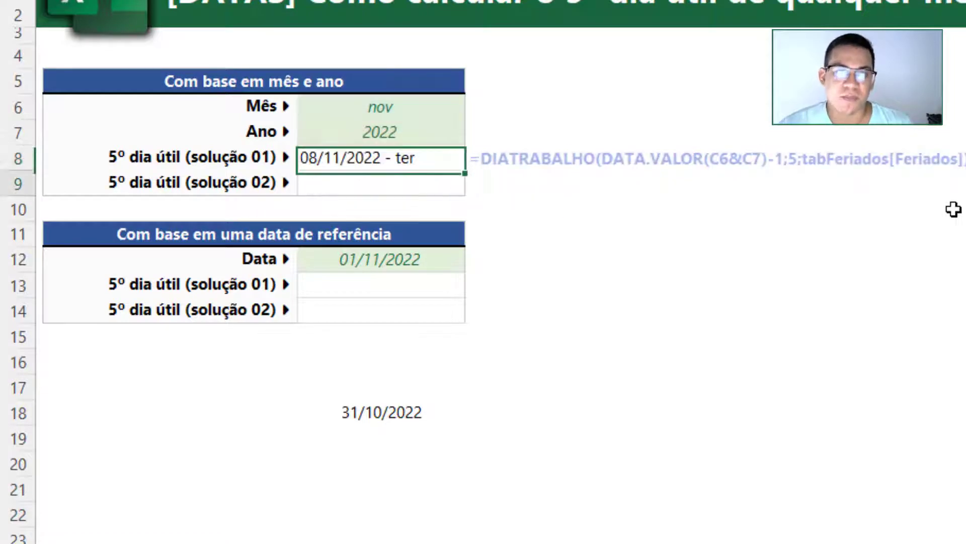
Clear the helper date formula from C18
{"action": "left_click", "coordinate": [401, 409]}
{"action": "key", "text": "Delete"}
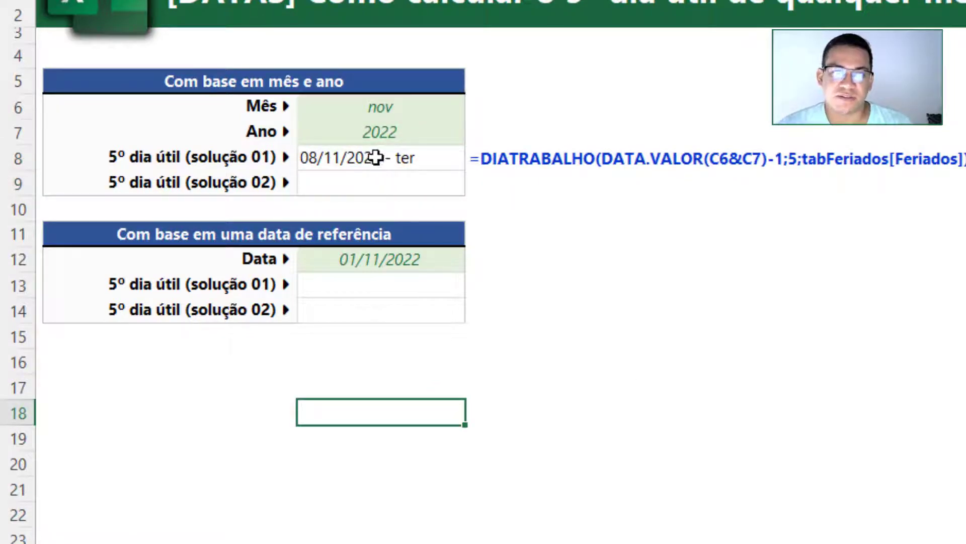
{"action": "left_click", "coordinate": [388, 158]}
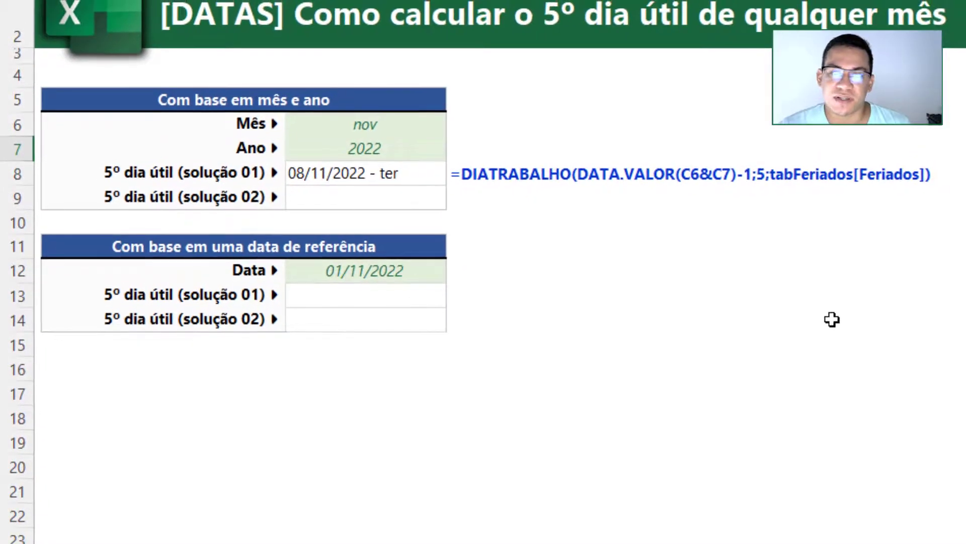
{"action": "left_click", "coordinate": [354, 198]}
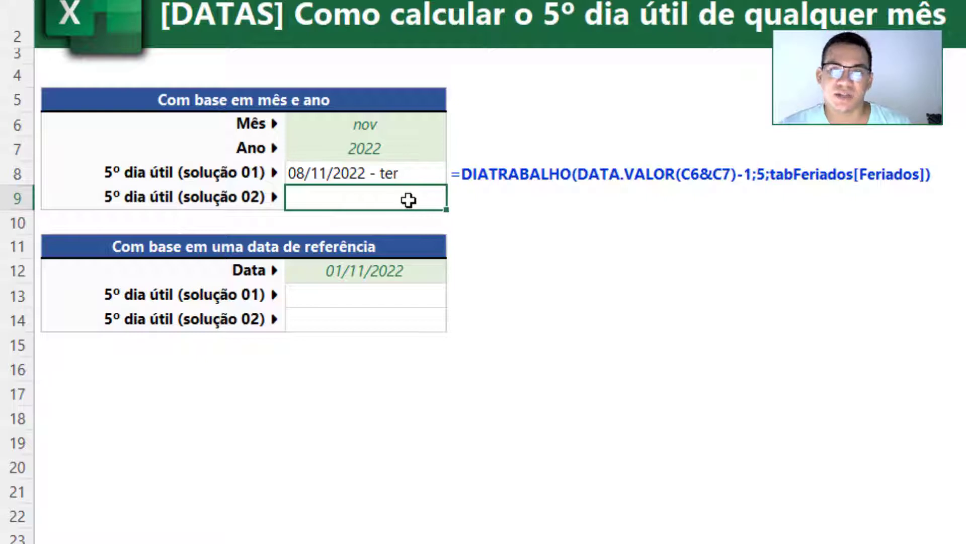
{"action": "left_click", "coordinate": [347, 393]}
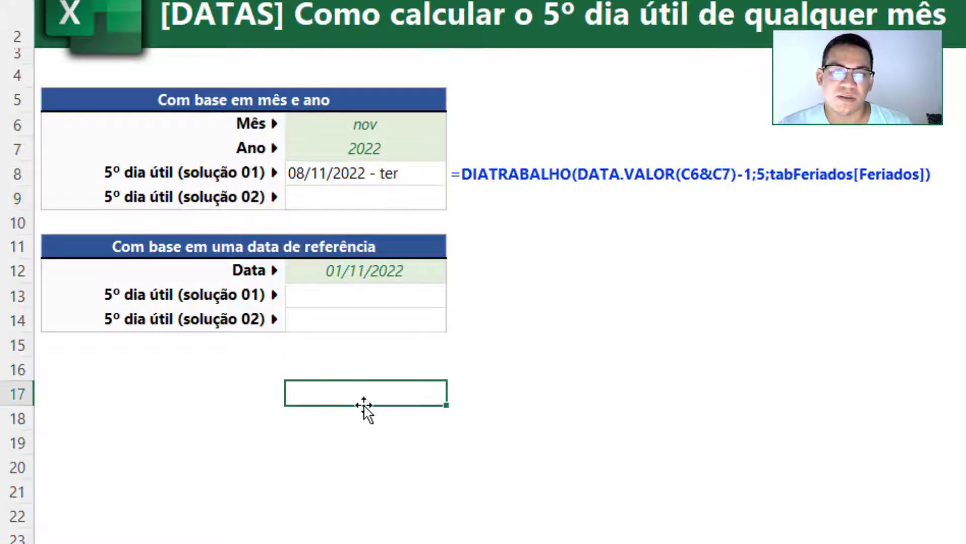
{"action": "left_click_drag", "start_coordinate": [379, 132], "coordinate": [380, 157]}
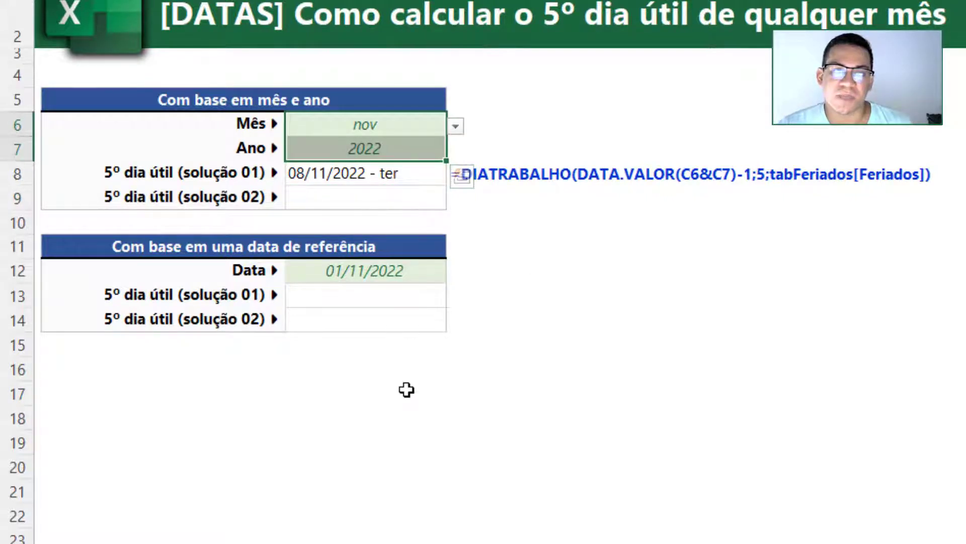
{"action": "left_click", "coordinate": [382, 414]}
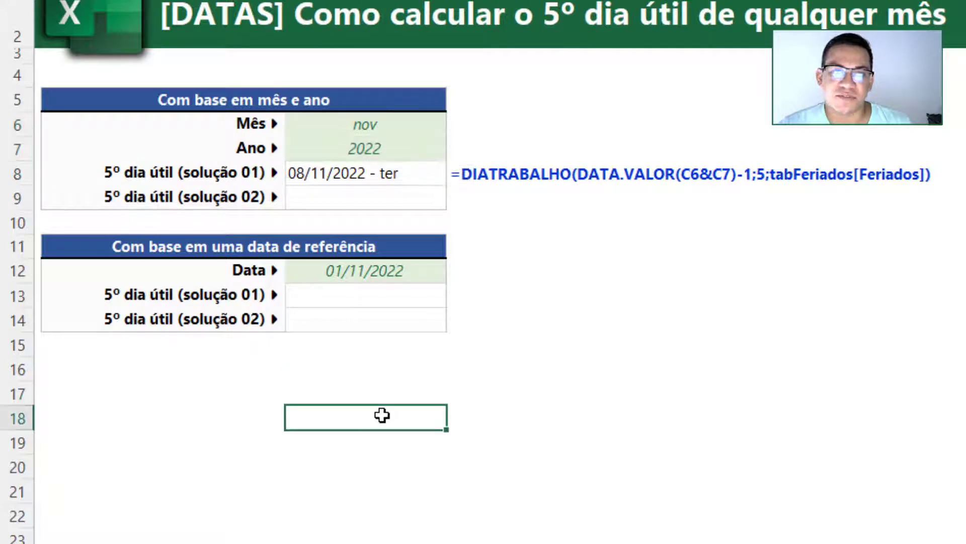
Join the month and year in C17 with the formula =C6&C7
{"action": "left_click", "coordinate": [378, 391]}
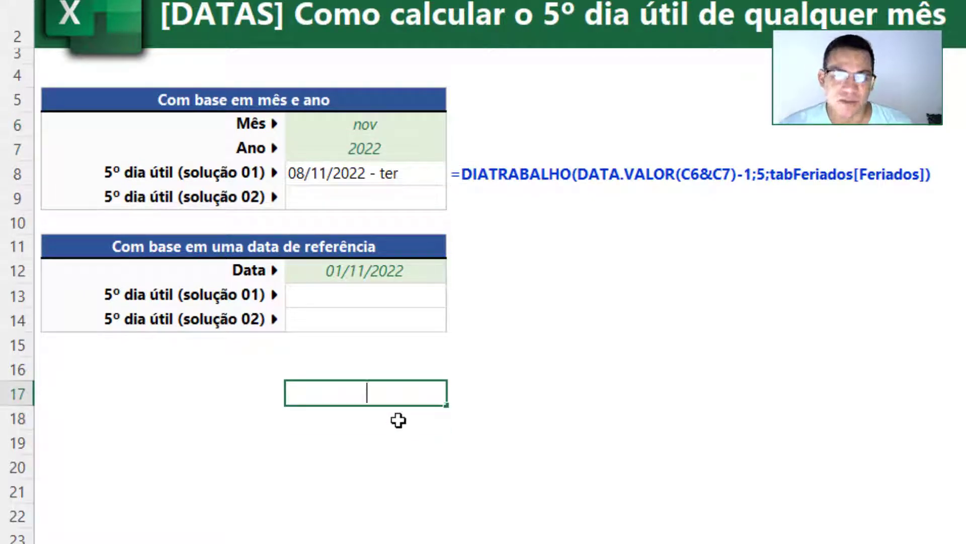
{"action": "type", "text": "="}
{"action": "left_click", "coordinate": [381, 129]}
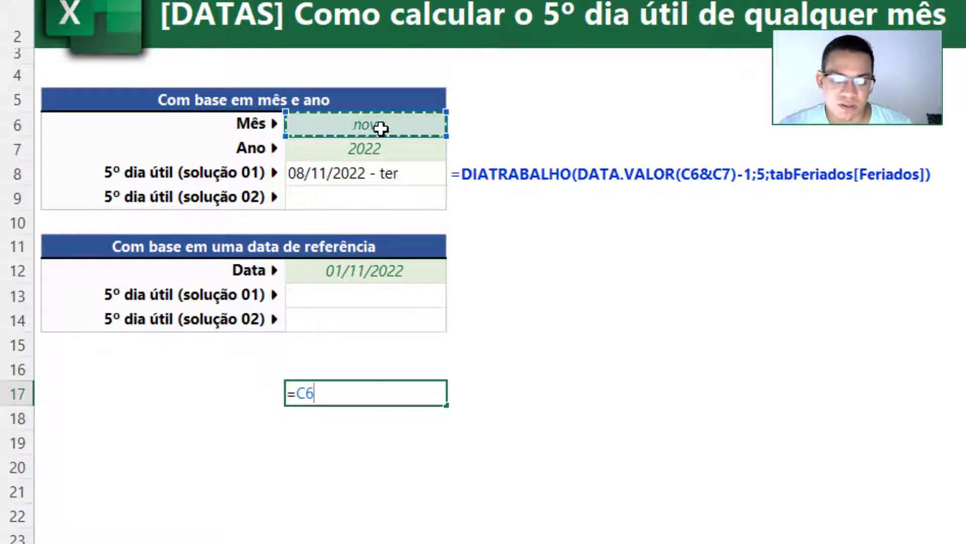
{"action": "type", "text": "&"}
{"action": "left_click", "coordinate": [395, 154]}
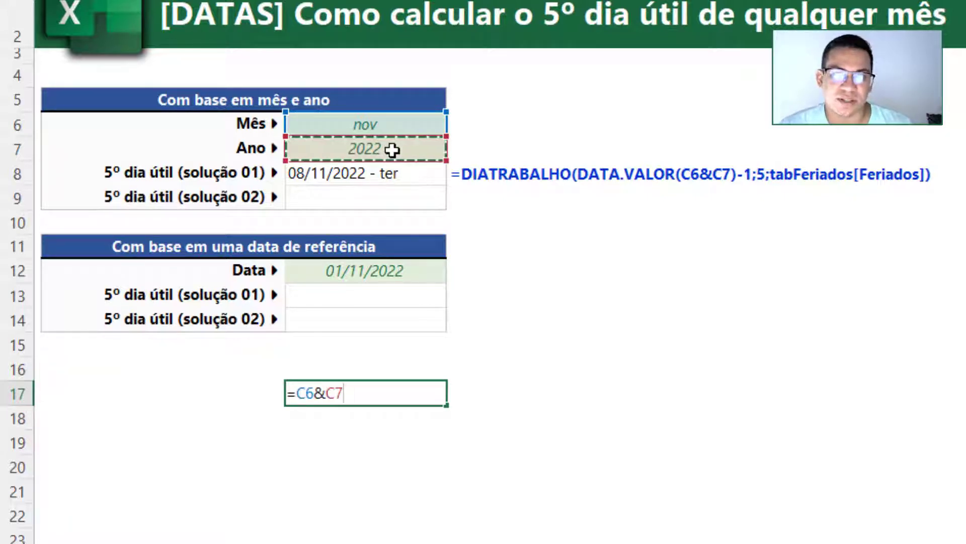
{"action": "key", "text": "Return"}
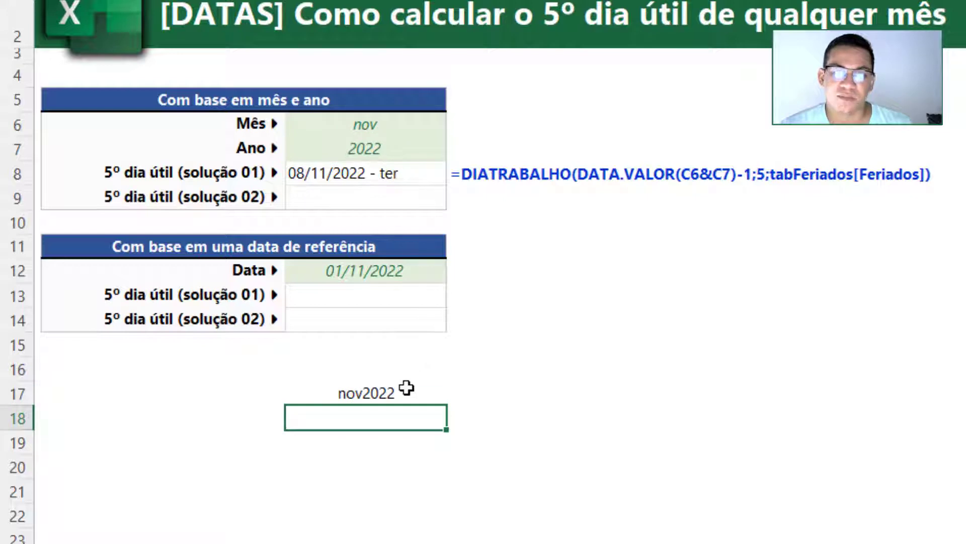
Enclose the joined month and year in C17 in parentheses, making the formula =(C6&C7)
{"action": "left_click", "coordinate": [408, 390]}
{"action": "double_click", "coordinate": [315, 395]}
{"action": "left_click", "coordinate": [297, 393]}
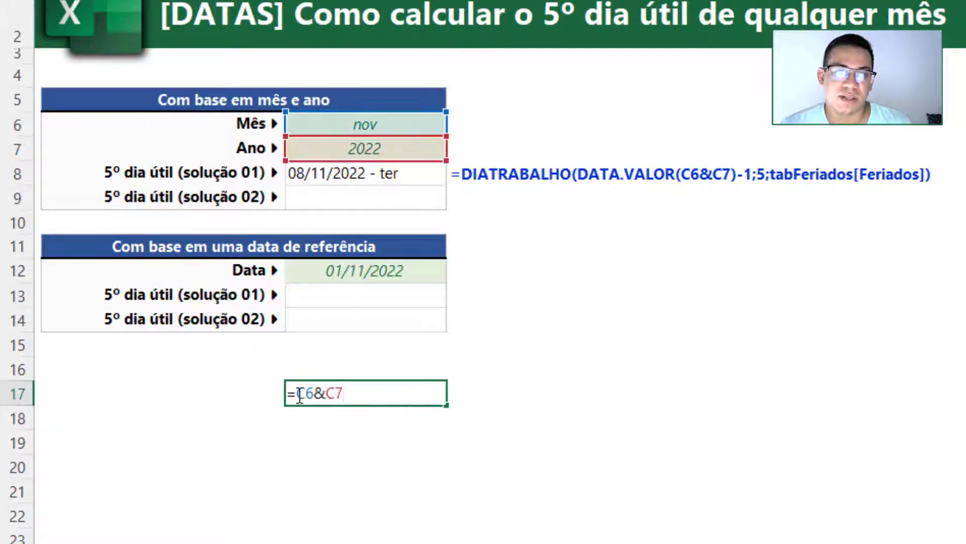
{"action": "type", "text": "("}
{"action": "key", "text": "Right"}
{"action": "key", "text": "Right"}
{"action": "key", "text": "Right"}
{"action": "key", "text": "Right"}
{"action": "key", "text": "Right"}
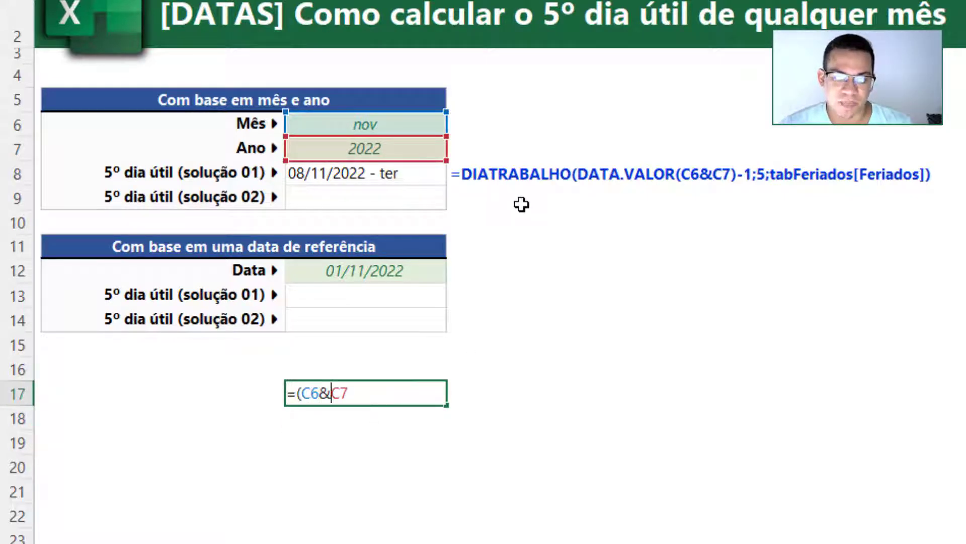
{"action": "type", "text": ")"}
{"action": "key", "text": "Return"}
{"action": "key", "text": "Up"}
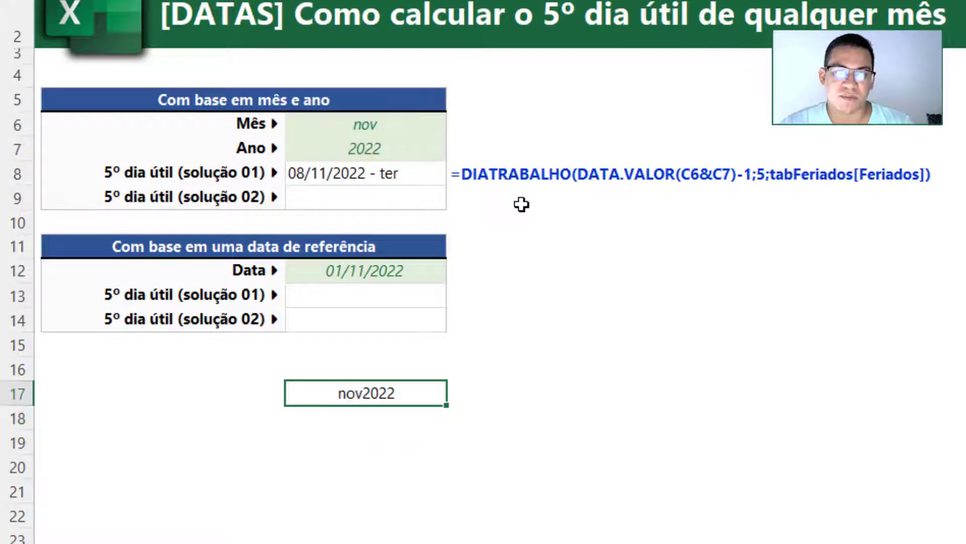
Subtract 1 in the C17 formula to get =(C6&C7)-1 and format the cell as Data Abreviada
{"action": "key", "text": "F2"}
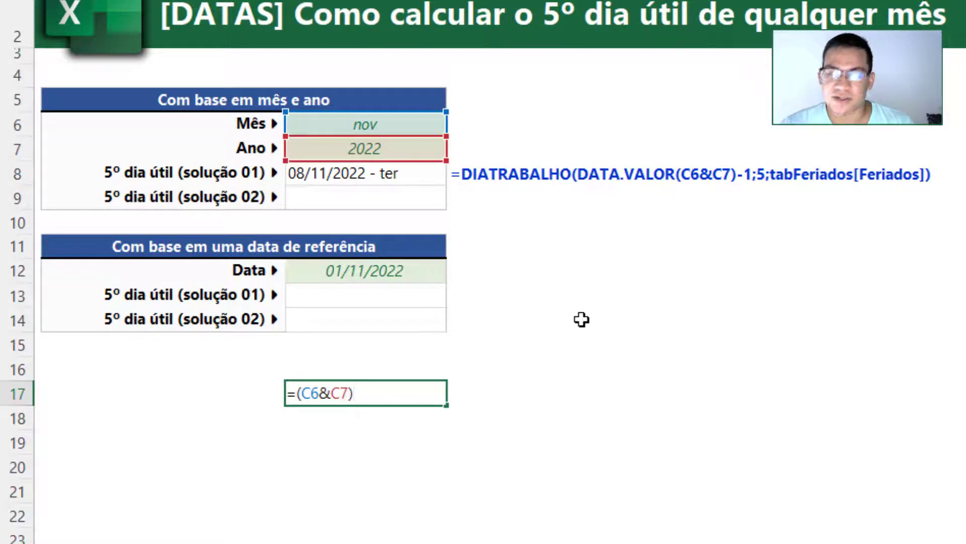
{"action": "type", "text": "-2"}
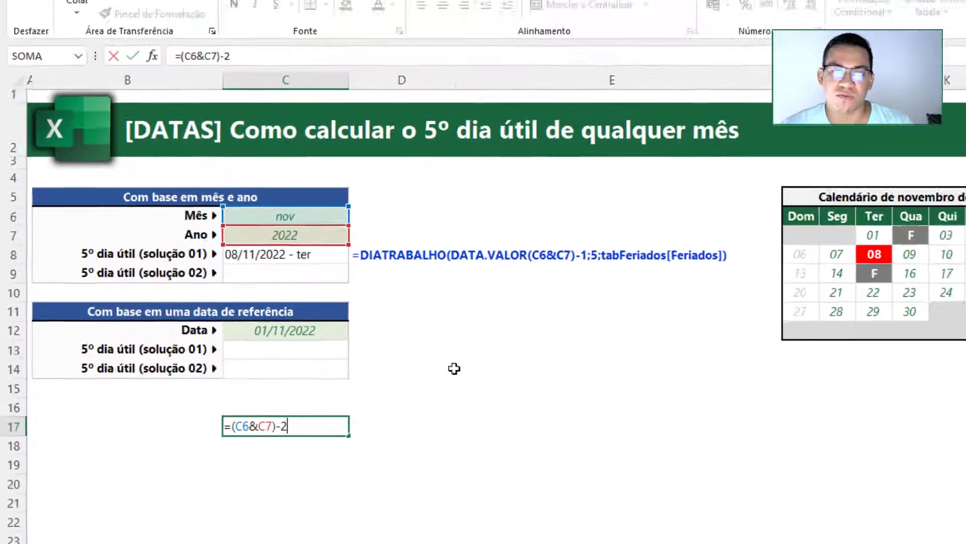
{"action": "key", "text": "BackSpace"}
{"action": "type", "text": "1"}
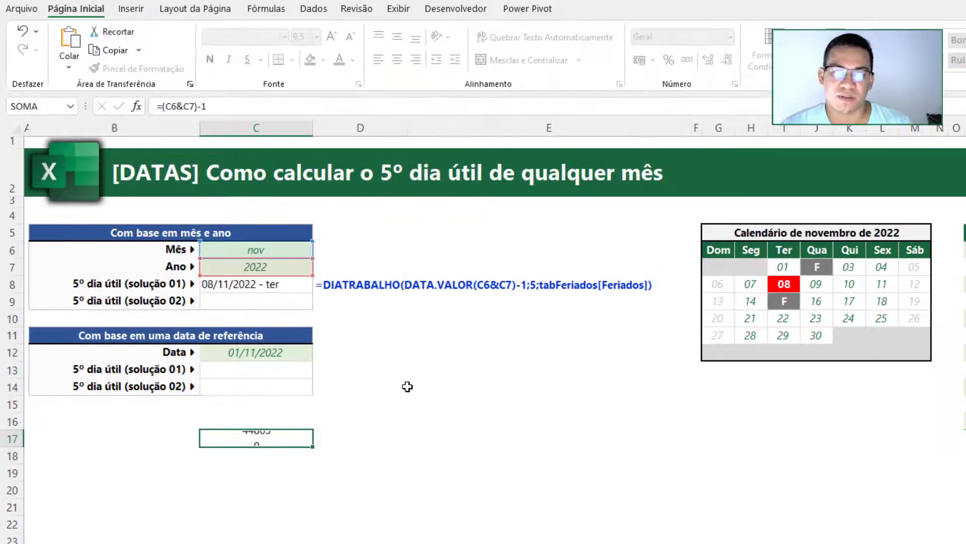
{"action": "key", "text": "Return"}
{"action": "key", "text": "Up"}
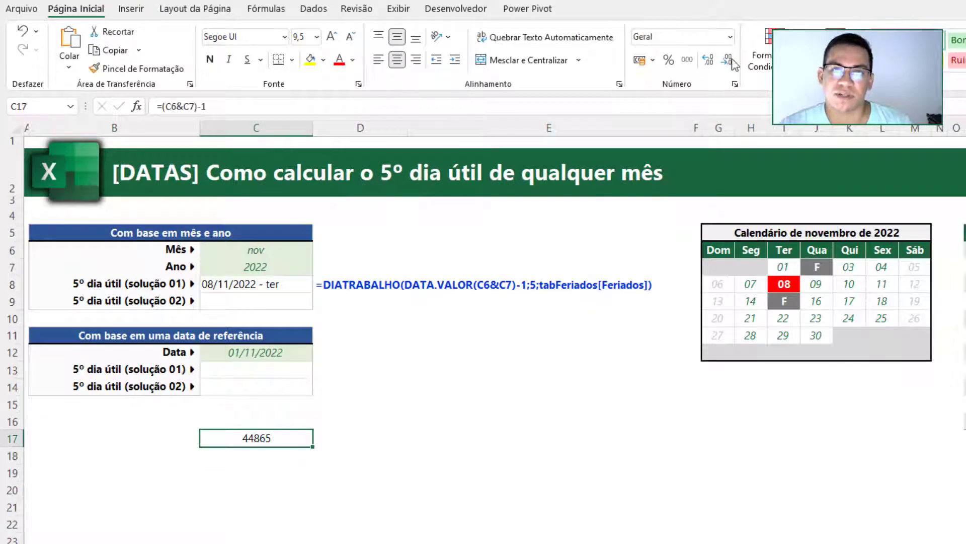
{"action": "left_click", "coordinate": [729, 37]}
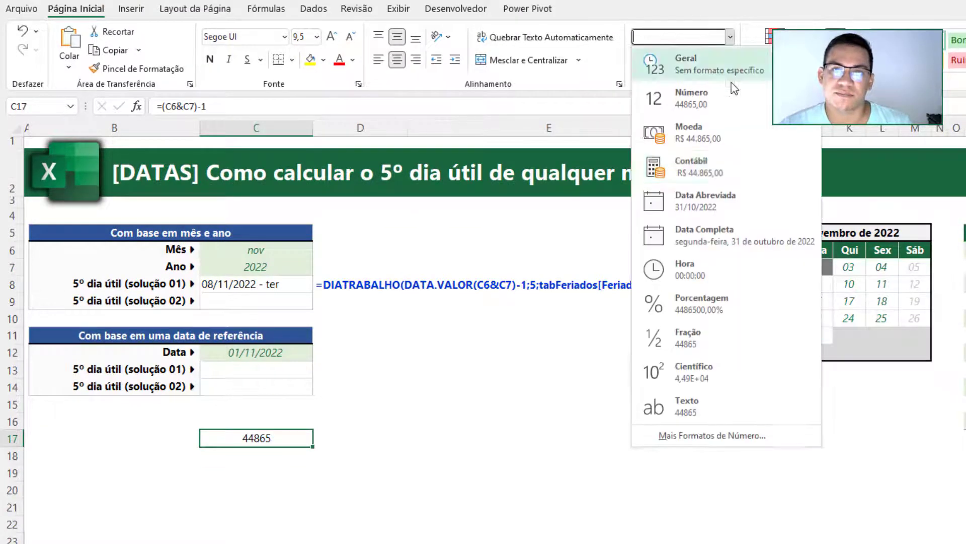
{"action": "left_click", "coordinate": [717, 193]}
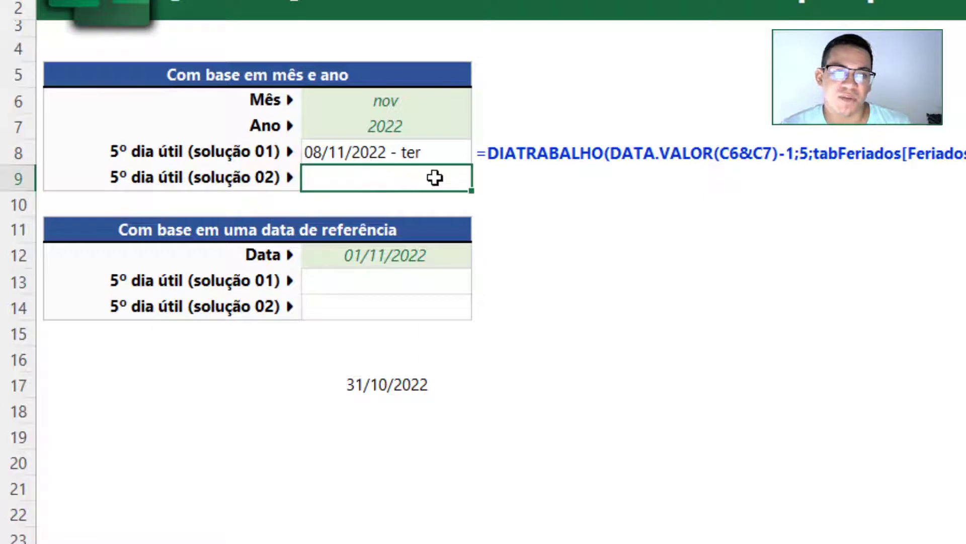
Compare (C6&C7)-1 in C17 with the start-date argument of the C8 formula, and clear C17
{"action": "left_click", "coordinate": [409, 379]}
{"action": "double_click", "coordinate": [408, 379]}
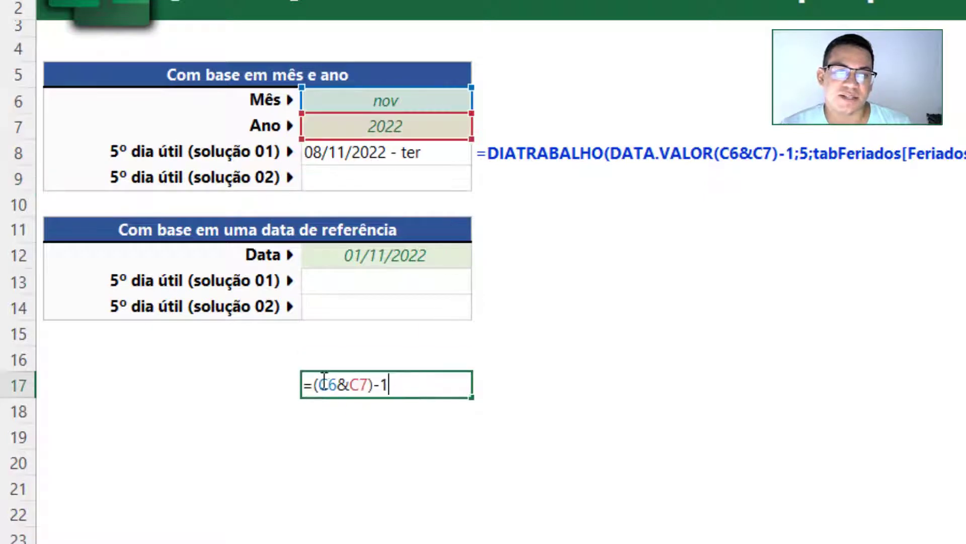
{"action": "left_click", "coordinate": [315, 385]}
{"action": "left_click_drag", "start_coordinate": [314, 384], "coordinate": [426, 386]}
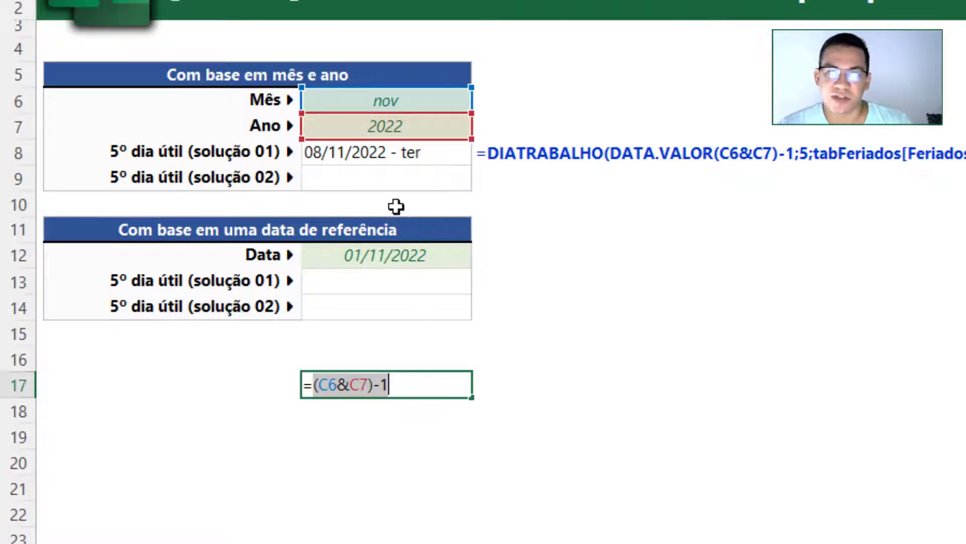
{"action": "key", "text": "Escape"}
{"action": "double_click", "coordinate": [388, 153]}
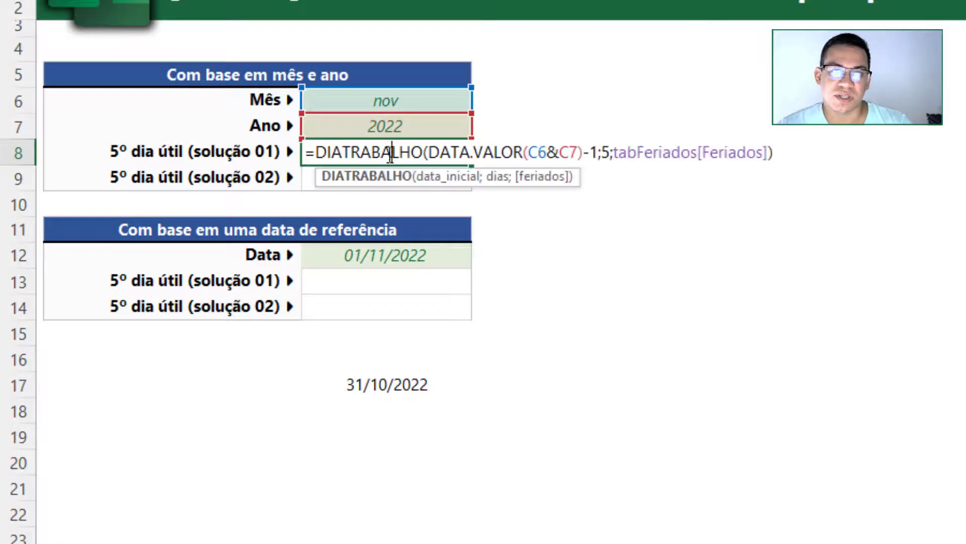
{"action": "left_click", "coordinate": [433, 181]}
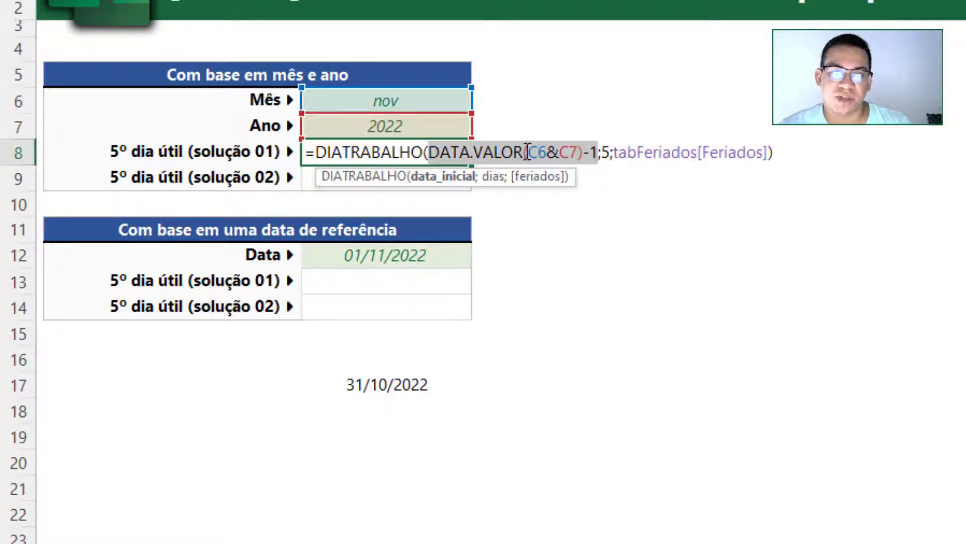
{"action": "left_click_drag", "start_coordinate": [526, 151], "coordinate": [598, 151]}
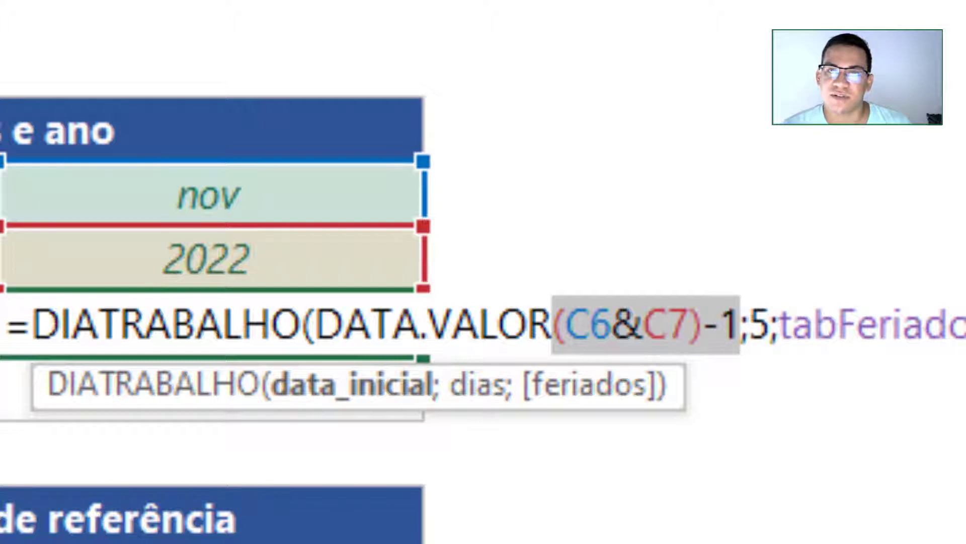
{"action": "key", "text": "Escape"}
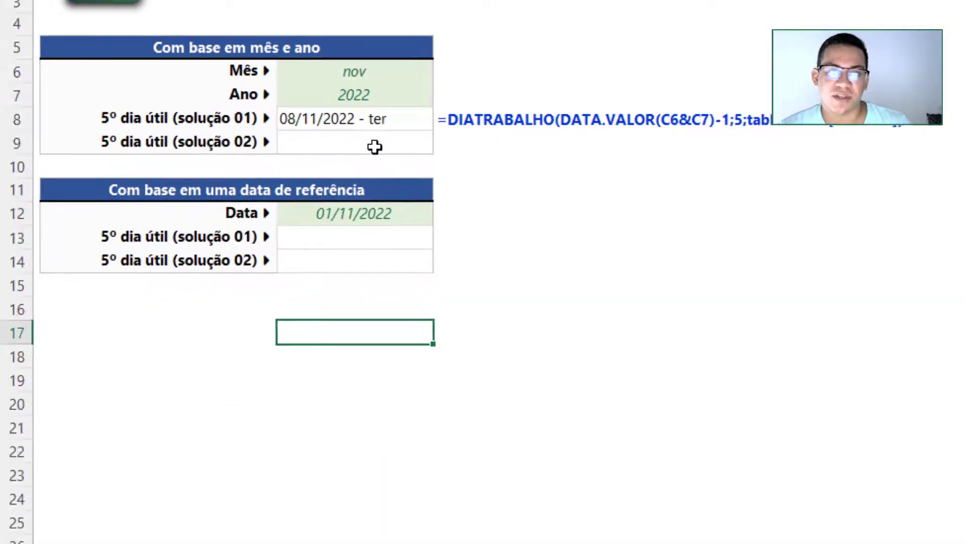
{"action": "left_click", "coordinate": [264, 400]}
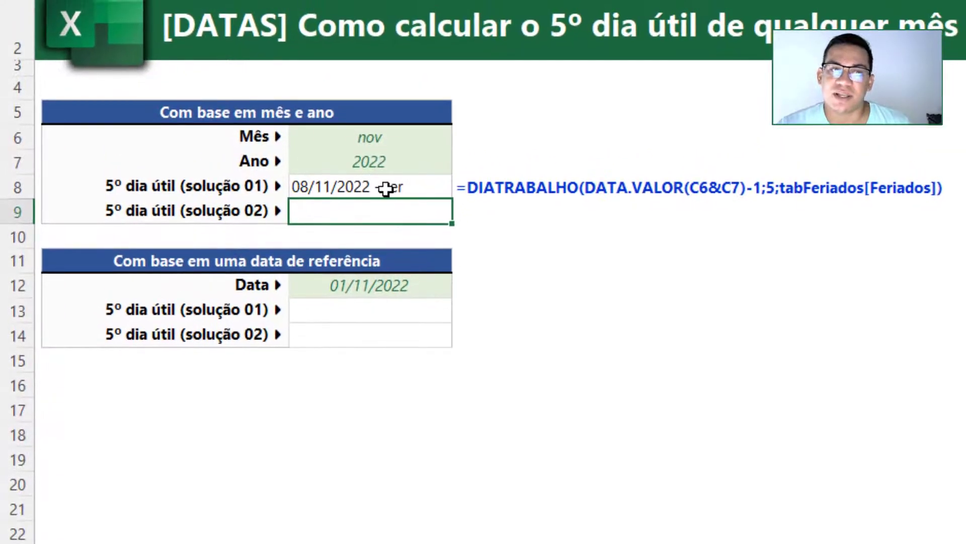
Copy the formula text from C8 into C9 with its references unchanged: =DIATRABALHO(DATA.VALOR(C6&C7)-1;5;tabFeriados[Feriados])
{"action": "left_click", "coordinate": [371, 123]}
{"action": "key", "text": "F2"}
{"action": "left_click", "coordinate": [389, 192]}
{"action": "key", "text": "Return"}
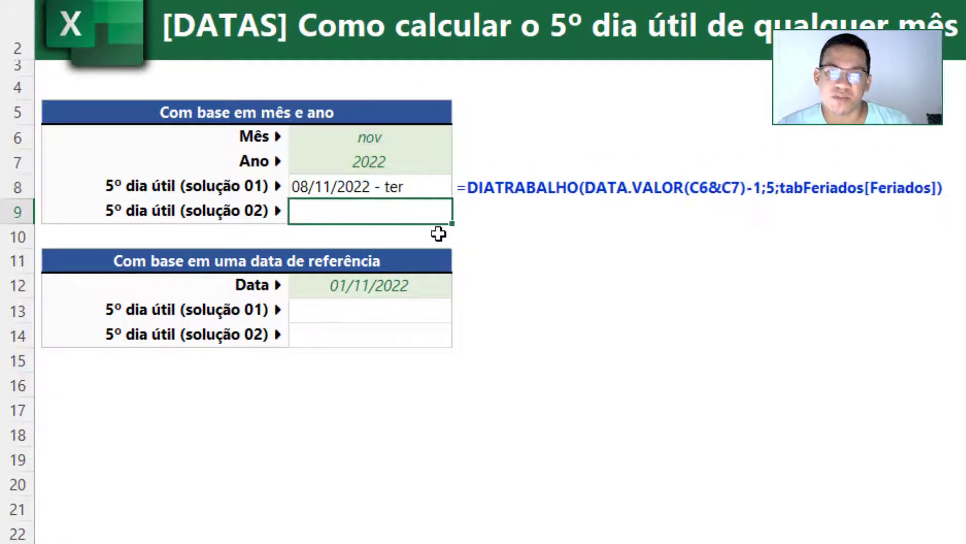
{"action": "type", "text": "=DIATRABALHO(DATA.VALOR(C6&C7)-1;5;tabFeriados[Feriados])"}
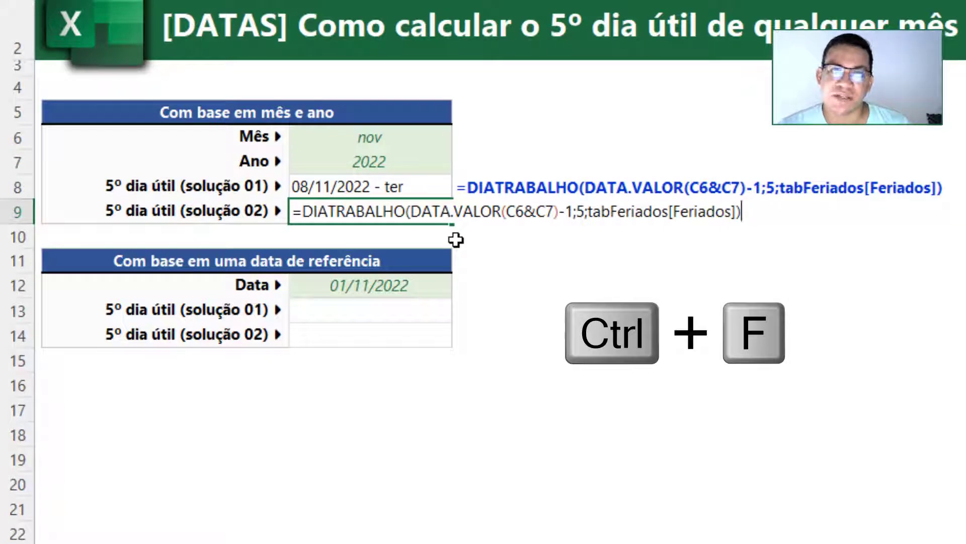
Remove the DATA.VALOR function name from the C9 formula, leaving =DIATRABALHO((C6&C7)-1;5;tabFeriados[Feriados])
{"action": "left_click_drag", "start_coordinate": [409, 211], "coordinate": [492, 210]}
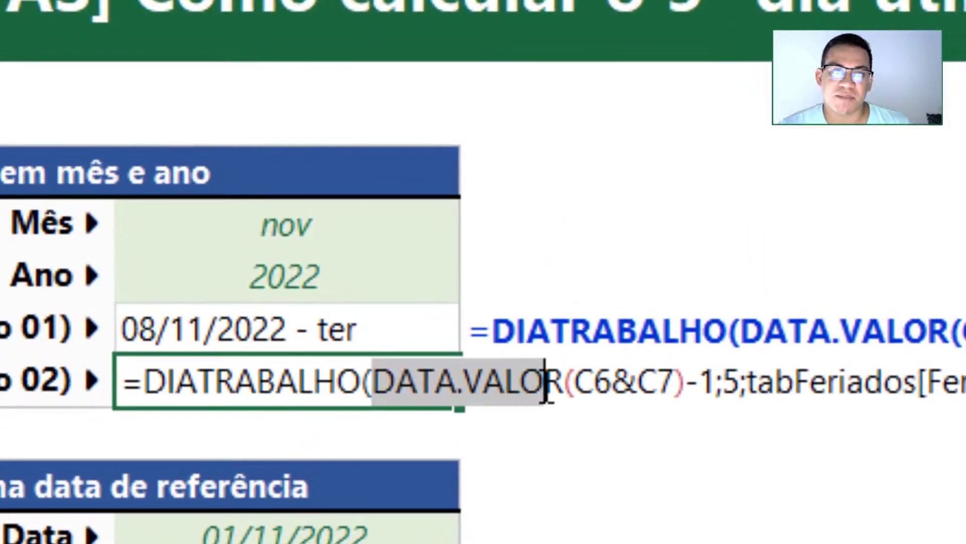
{"action": "left_click_drag", "start_coordinate": [546, 390], "coordinate": [566, 384]}
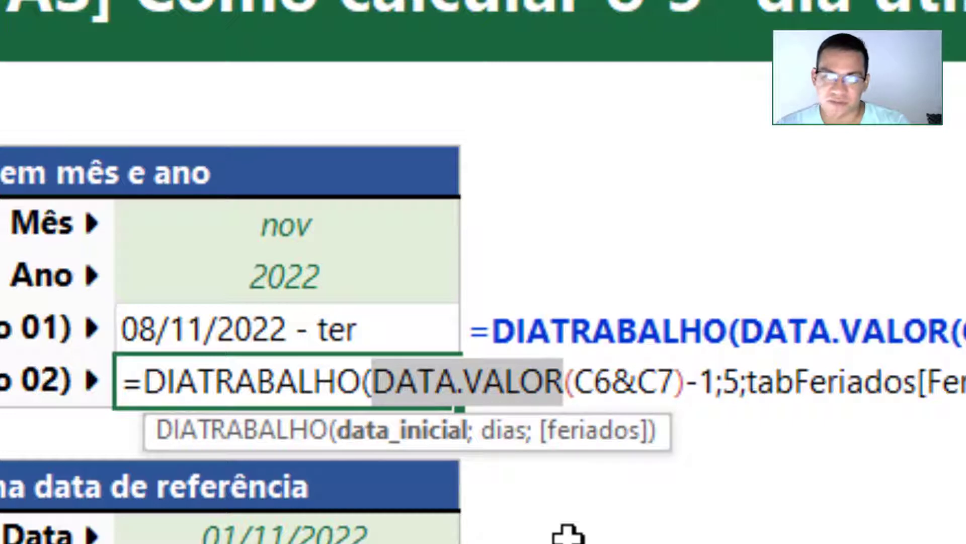
{"action": "key", "text": "Delete"}
{"action": "key", "text": "Return"}
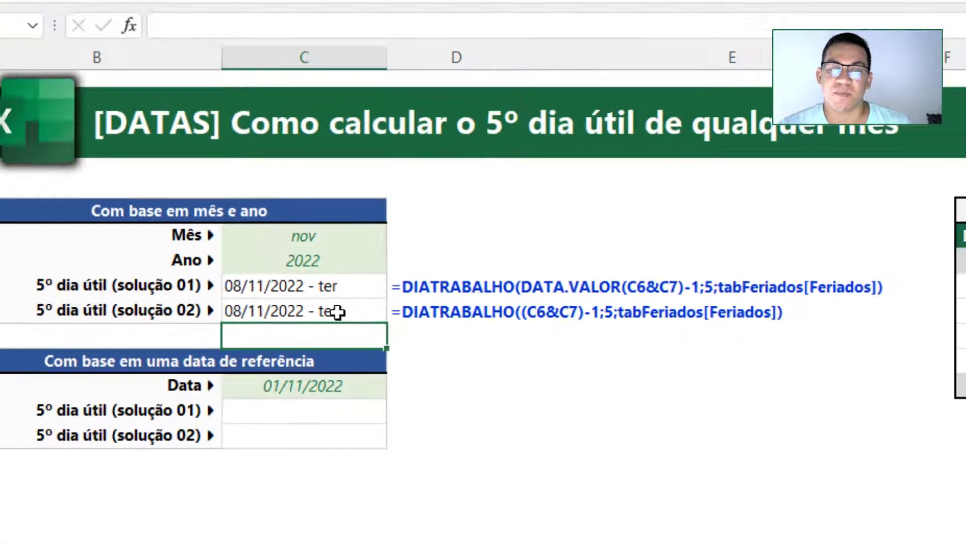
Set the year in C7 to 2025
{"action": "left_click", "coordinate": [352, 381]}
{"action": "left_click", "coordinate": [317, 277]}
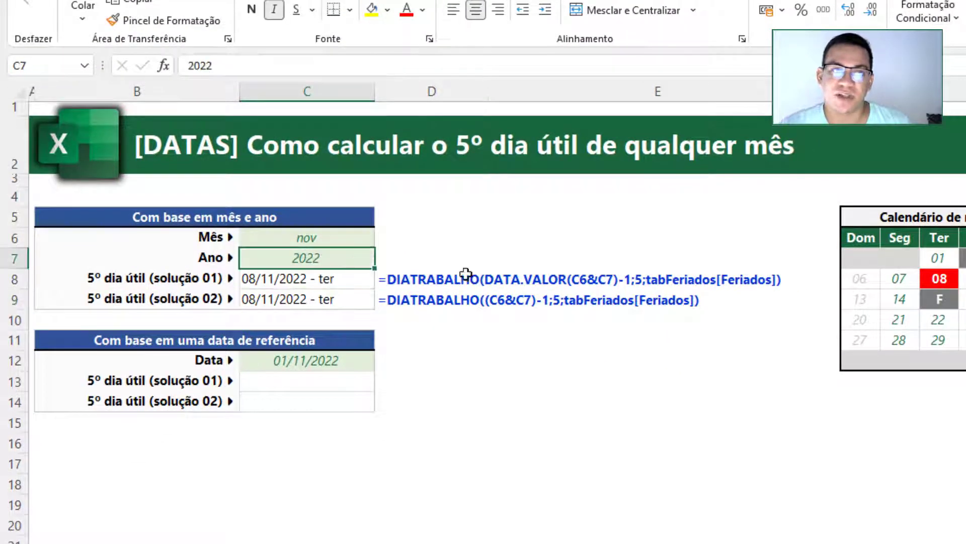
{"action": "type", "text": "2025"}
{"action": "key", "text": "Return"}
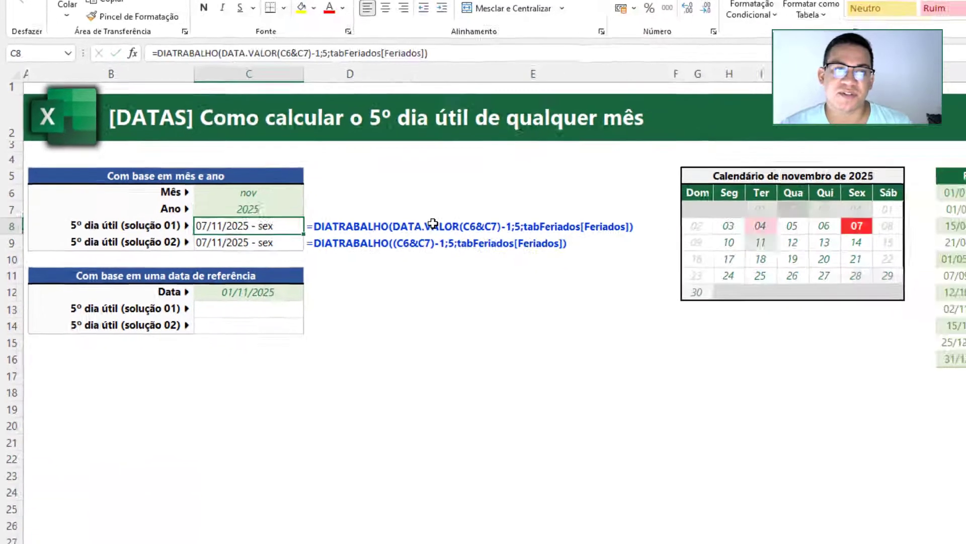
{"action": "left_click", "coordinate": [274, 194]}
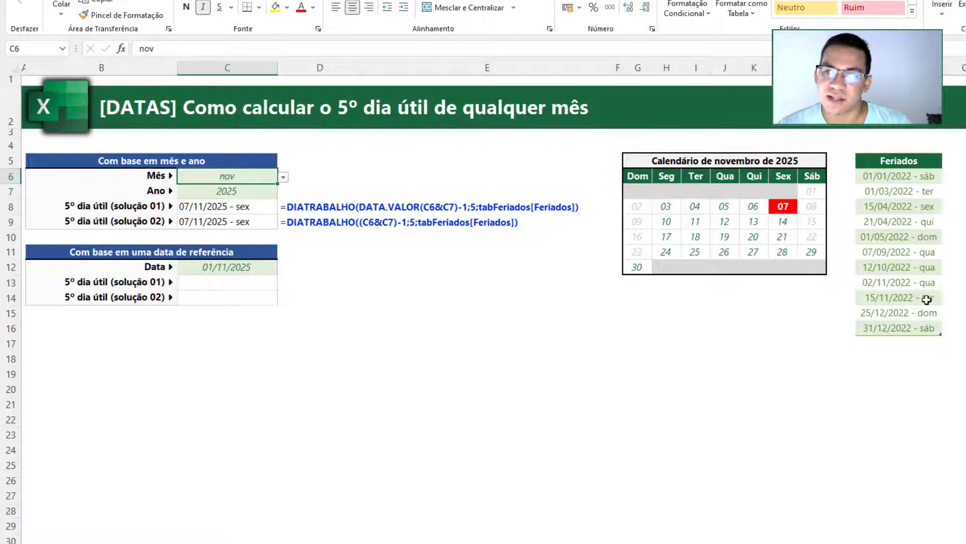
Copy the holidays 02/11/2022 and 15/11/2022 to the rows directly below the Feriados table
{"action": "left_click_drag", "start_coordinate": [898, 284], "coordinate": [895, 295]}
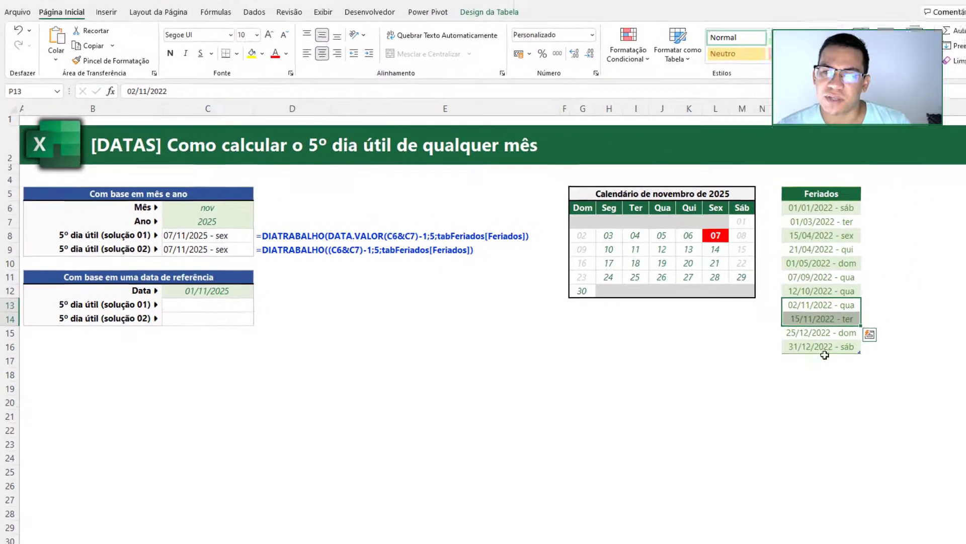
{"action": "key", "text": "ctrl+c"}
{"action": "right_click", "coordinate": [895, 344]}
{"action": "left_click", "coordinate": [789, 102]}
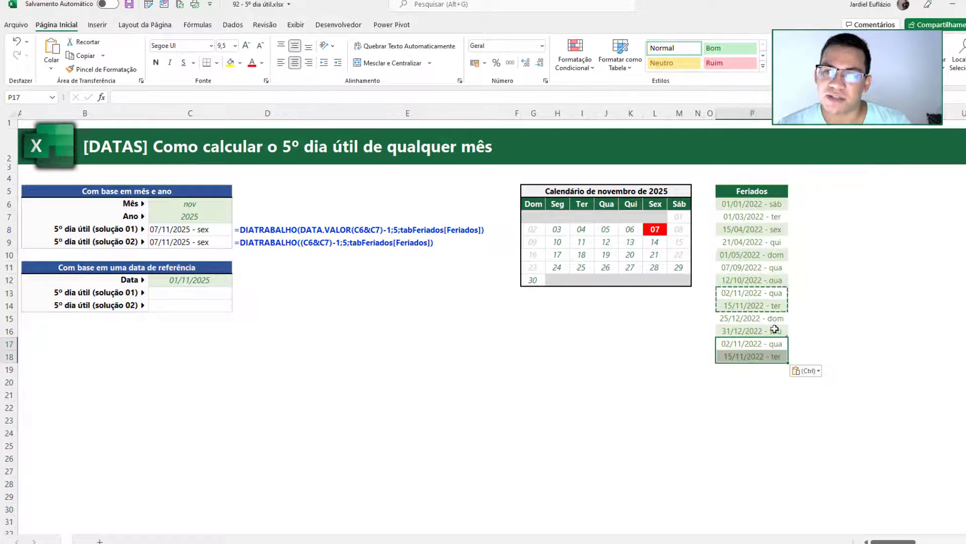
Change the two copied holidays in P17 and P18 to 02/11/2025 and 15/11/2025
{"action": "double_click", "coordinate": [772, 349]}
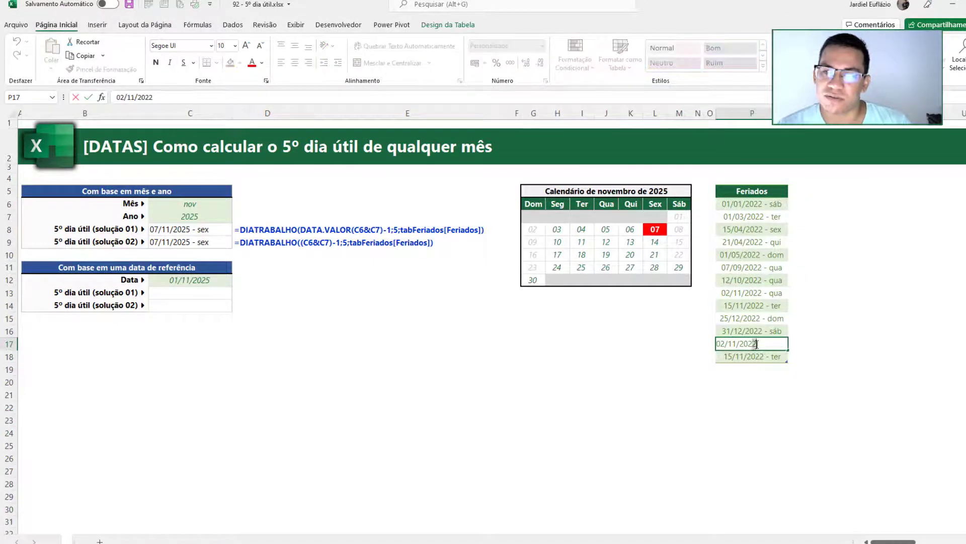
{"action": "key", "text": "BackSpace"}
{"action": "type", "text": "5"}
{"action": "key", "text": "Return"}
{"action": "double_click", "coordinate": [761, 356]}
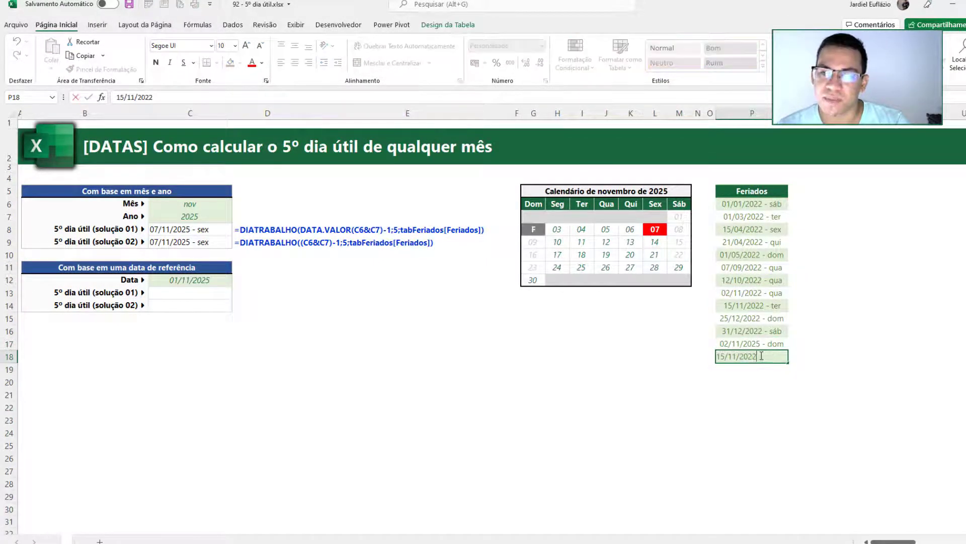
{"action": "left_click_drag", "start_coordinate": [757, 356], "coordinate": [745, 354]}
{"action": "type", "text": "5"}
{"action": "key", "text": "Return"}
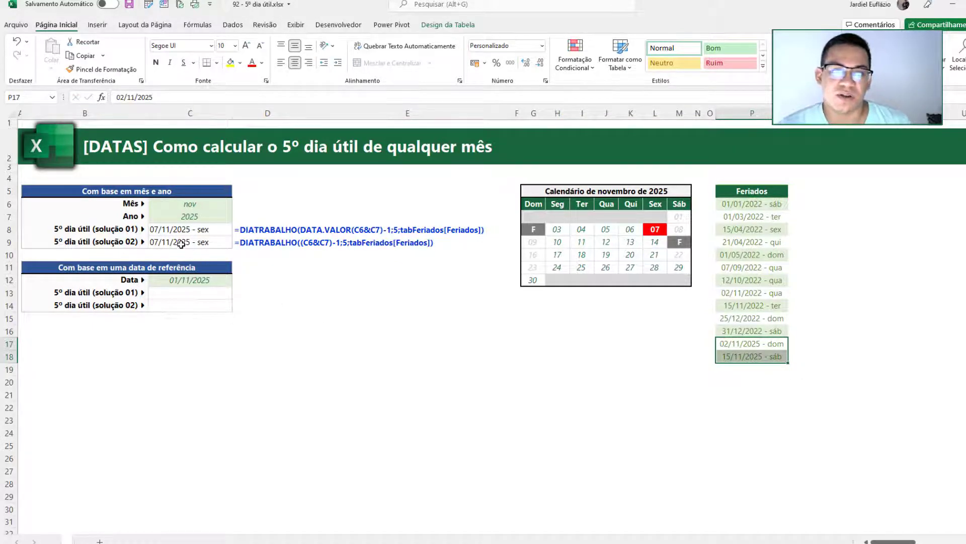
Check the C9 result against the November 2025 calendar by counting its working days and comparing the added holidays
{"action": "left_click", "coordinate": [182, 244]}
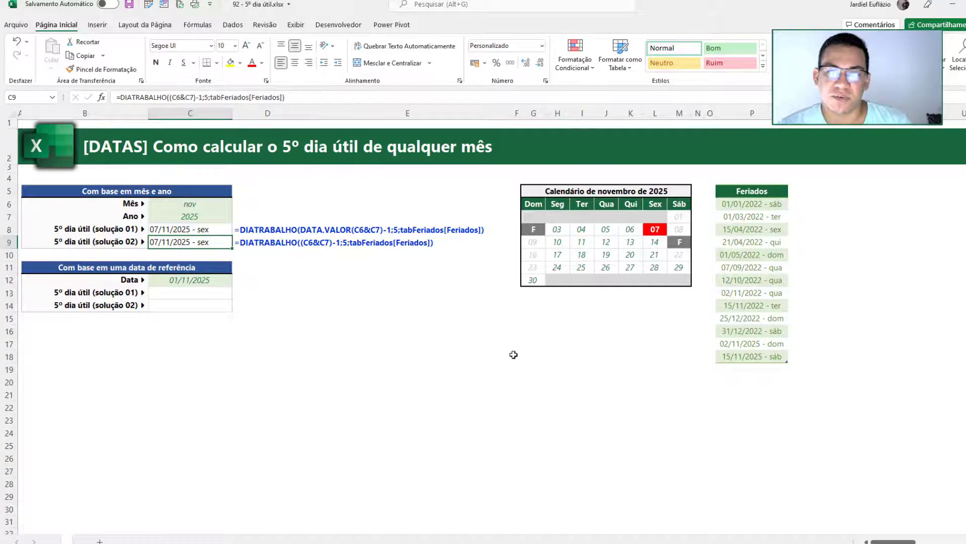
{"action": "left_click", "coordinate": [558, 229]}
{"action": "left_click", "coordinate": [588, 232]}
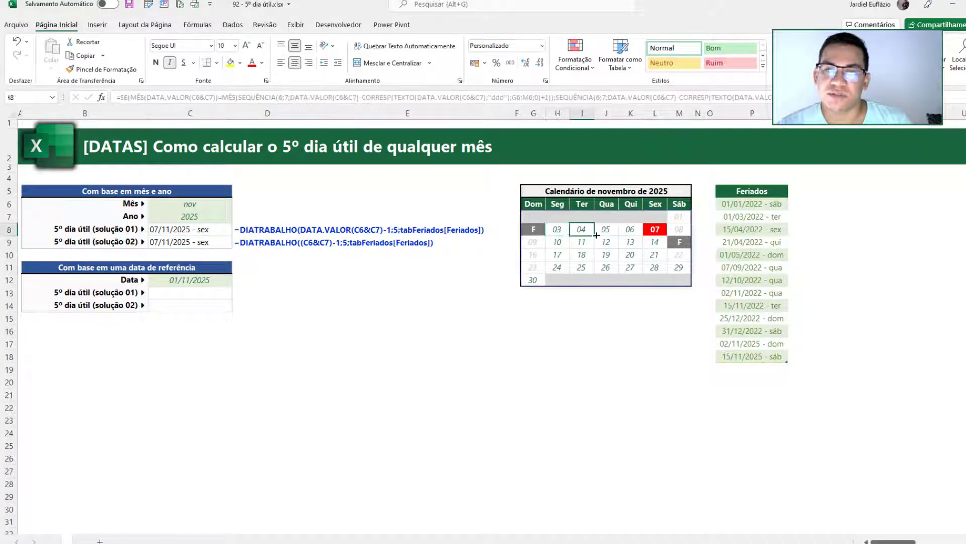
{"action": "left_click", "coordinate": [610, 233]}
{"action": "left_click", "coordinate": [629, 231]}
{"action": "left_click", "coordinate": [657, 230]}
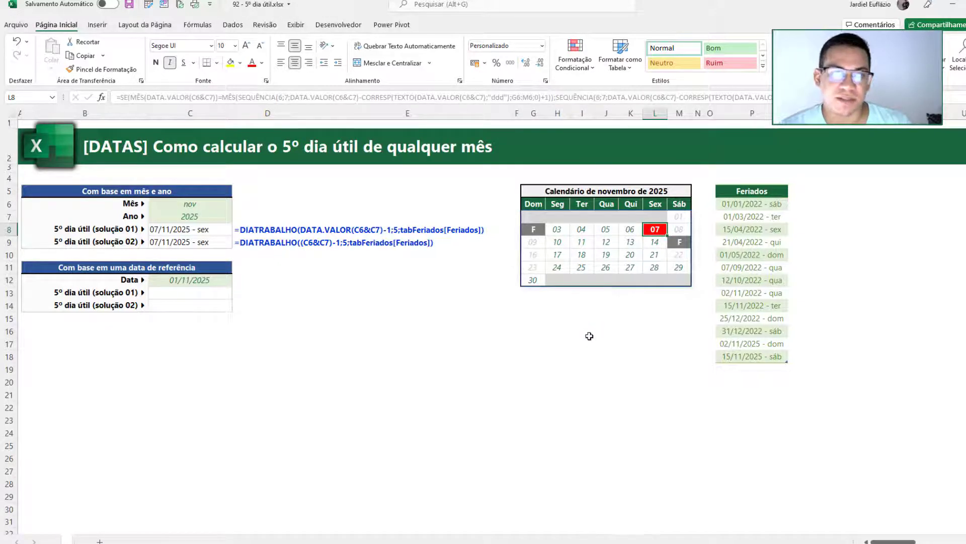
{"action": "left_click", "coordinate": [740, 343]}
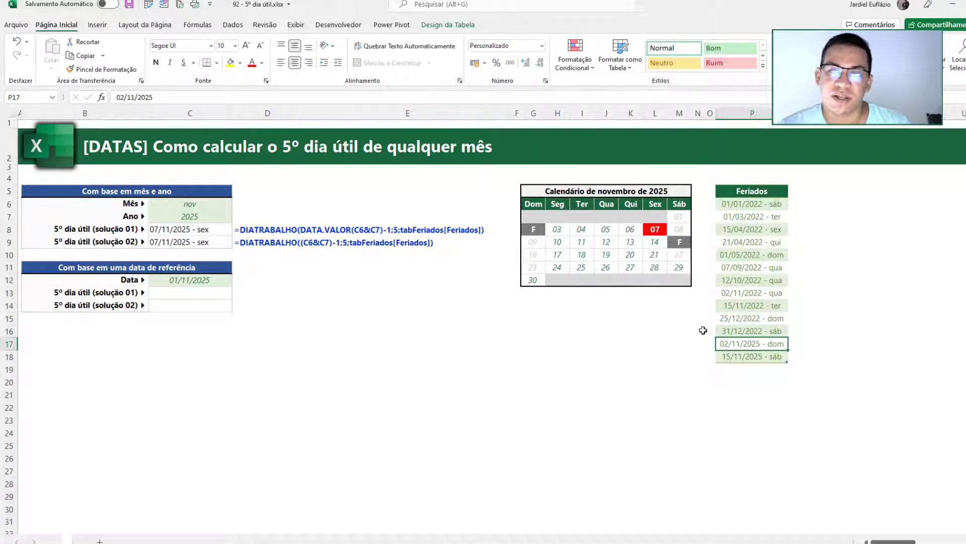
{"action": "left_click", "coordinate": [538, 232]}
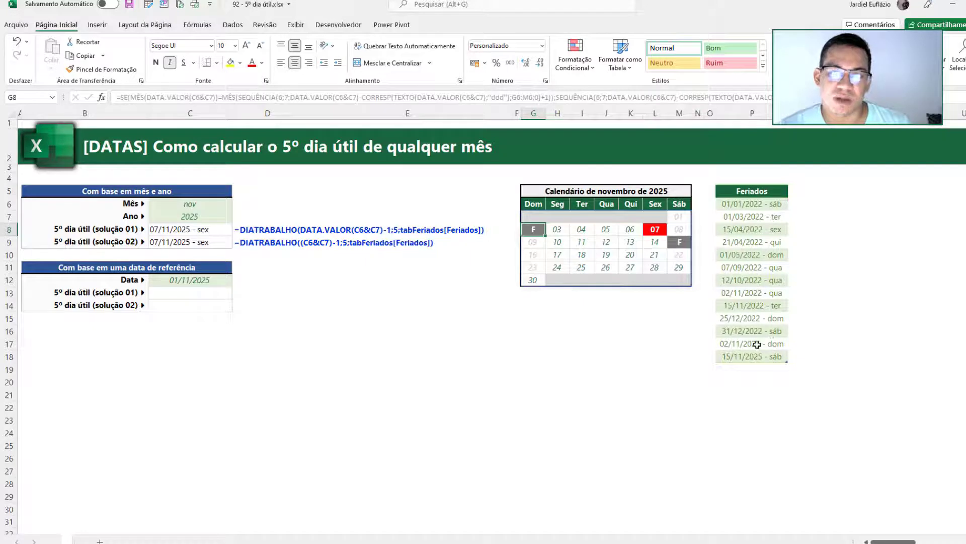
Undo the date edits and the pasting of the two extra holidays in the Feriados table
{"action": "key", "text": "ctrl+z"}
{"action": "key", "text": "ctrl+z"}
{"action": "key", "text": "ctrl+z"}
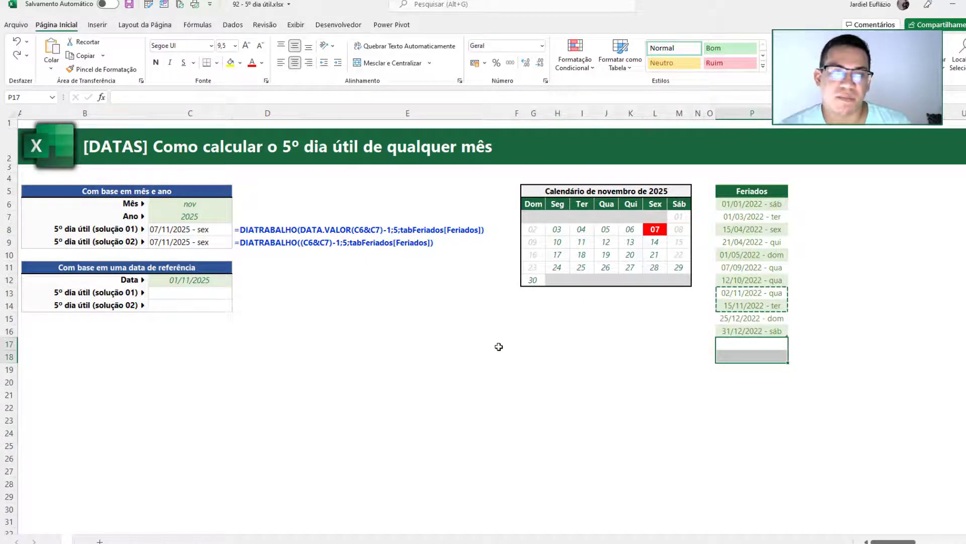
Undo the year change in C7 and cancel the pending copy of the two November holidays
{"action": "key", "text": "ctrl+z"}
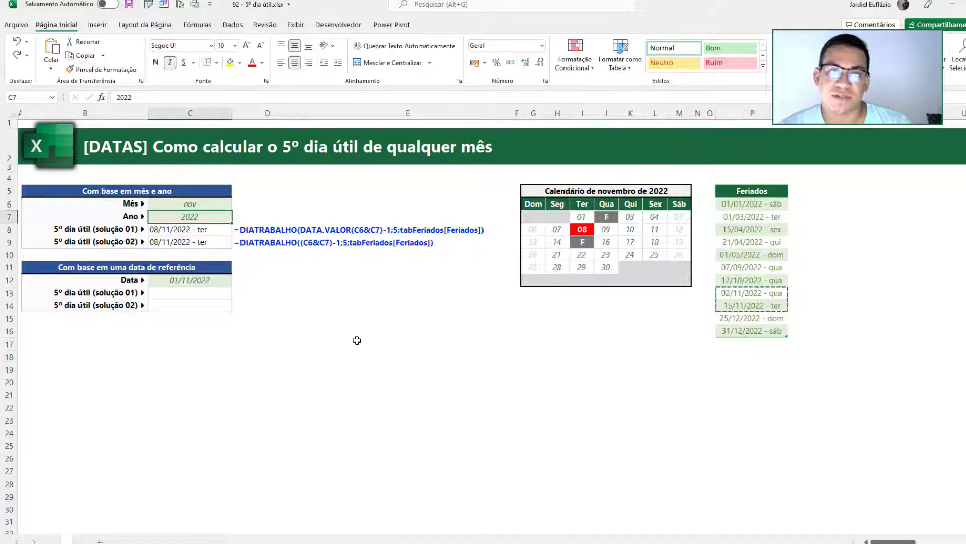
{"action": "key", "text": "Escape"}
{"action": "left_click_drag", "start_coordinate": [197, 204], "coordinate": [194, 216]}
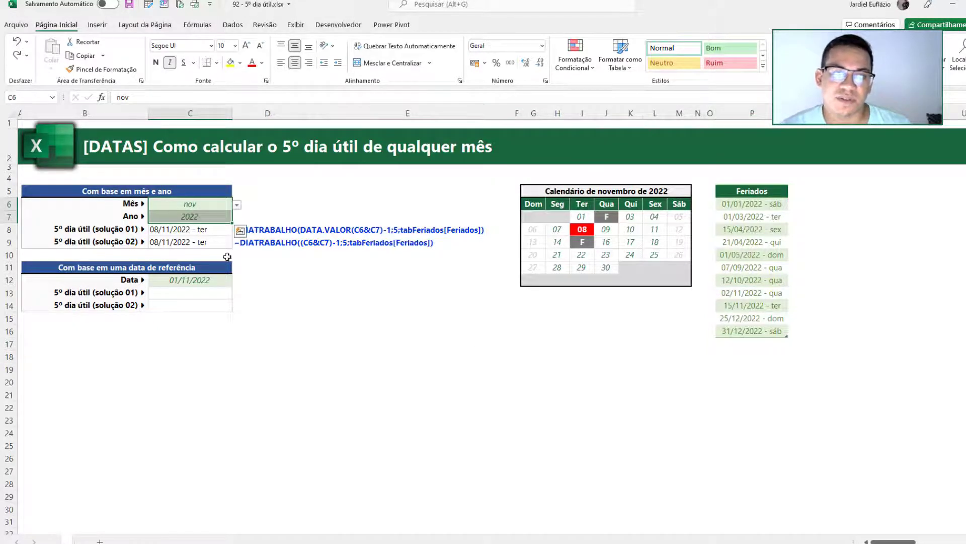
Examine the DATA.VALOR formula that builds the reference date in C12 from the month and year cells
{"action": "left_click", "coordinate": [211, 293]}
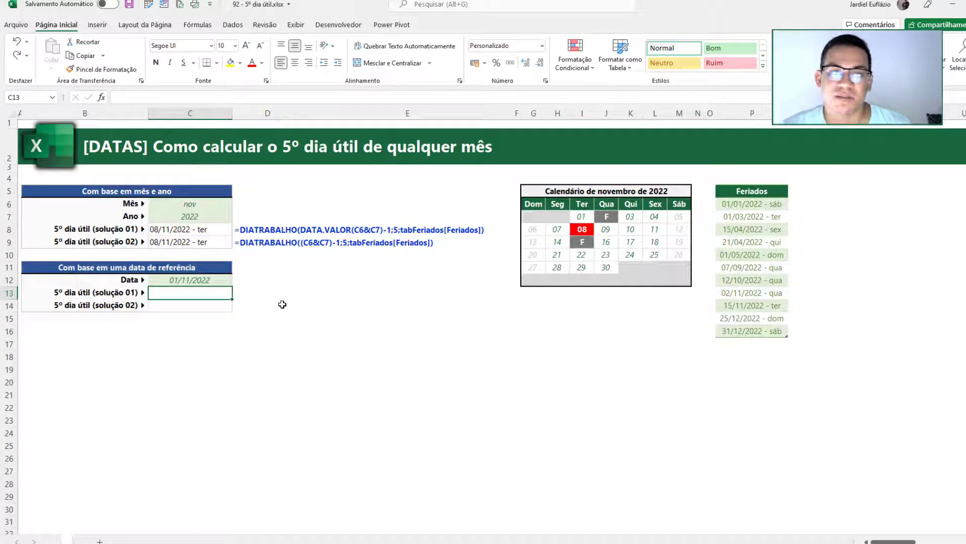
{"action": "left_click", "coordinate": [191, 284]}
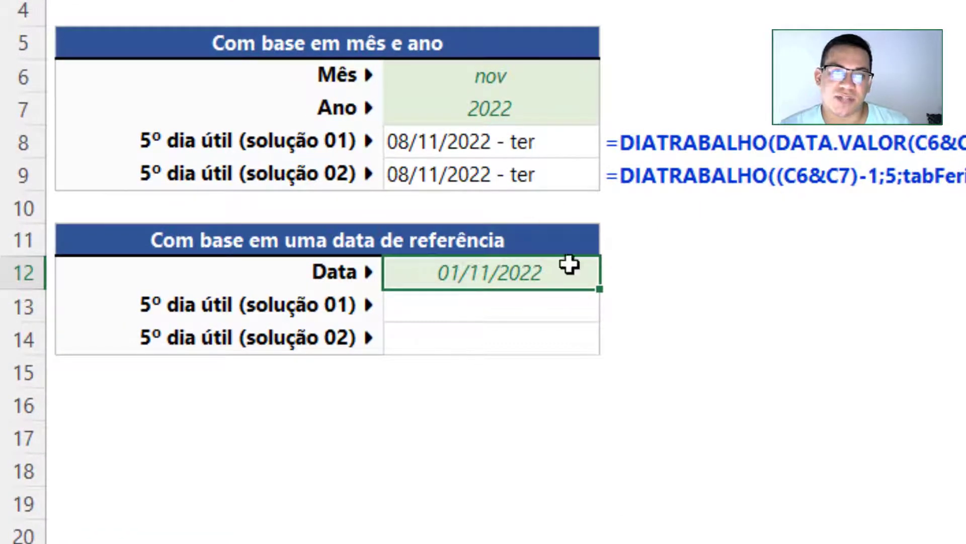
{"action": "double_click", "coordinate": [546, 274]}
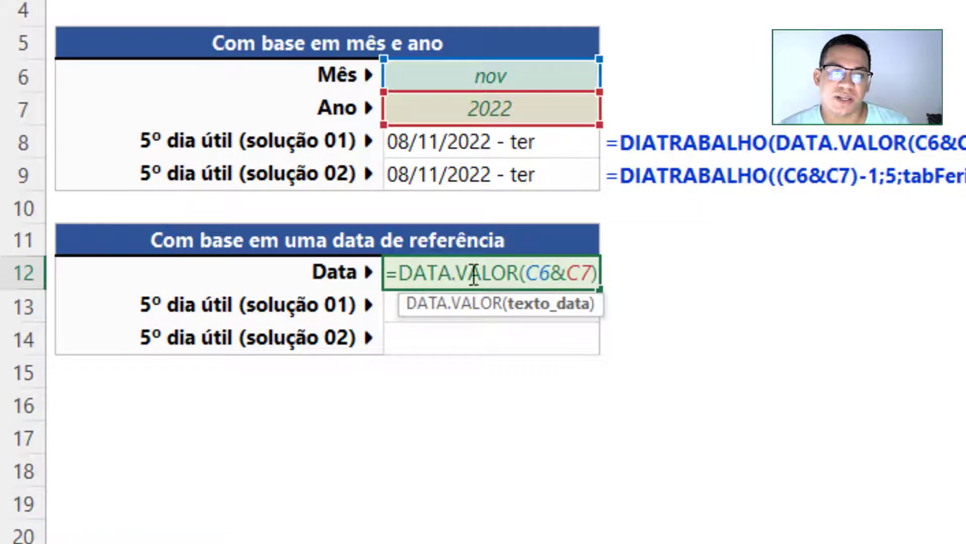
{"action": "left_click", "coordinate": [400, 274]}
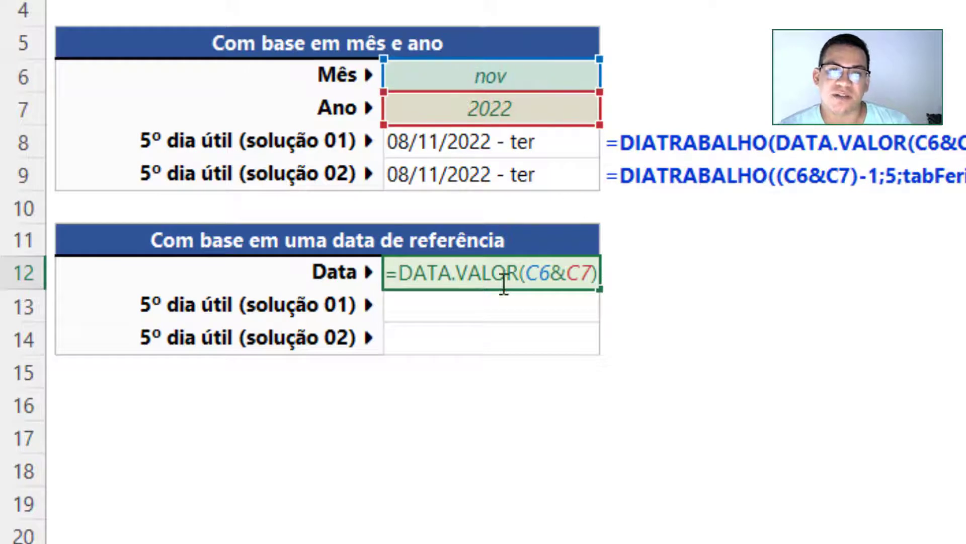
{"action": "key", "text": "Escape"}
{"action": "double_click", "coordinate": [510, 280]}
{"action": "left_click", "coordinate": [425, 270]}
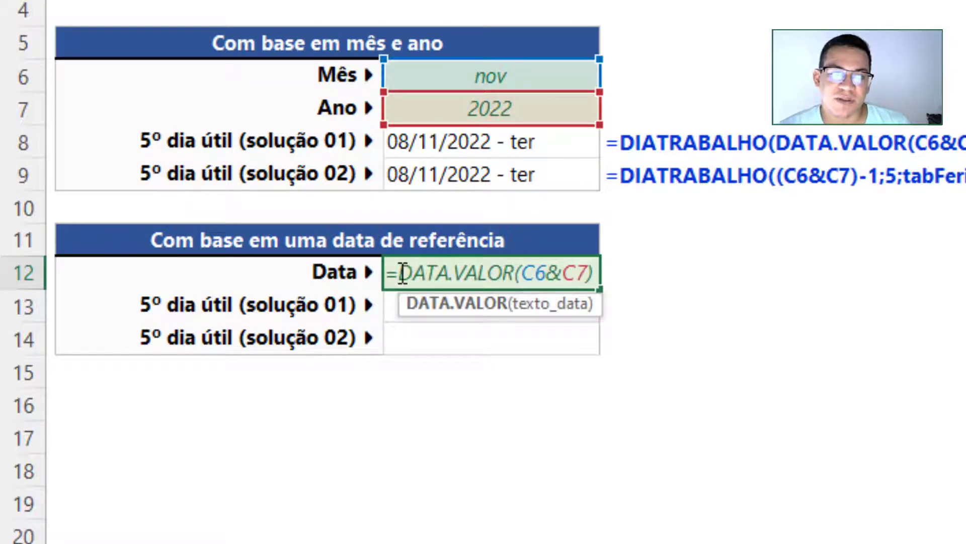
{"action": "left_click_drag", "start_coordinate": [403, 274], "coordinate": [611, 274]}
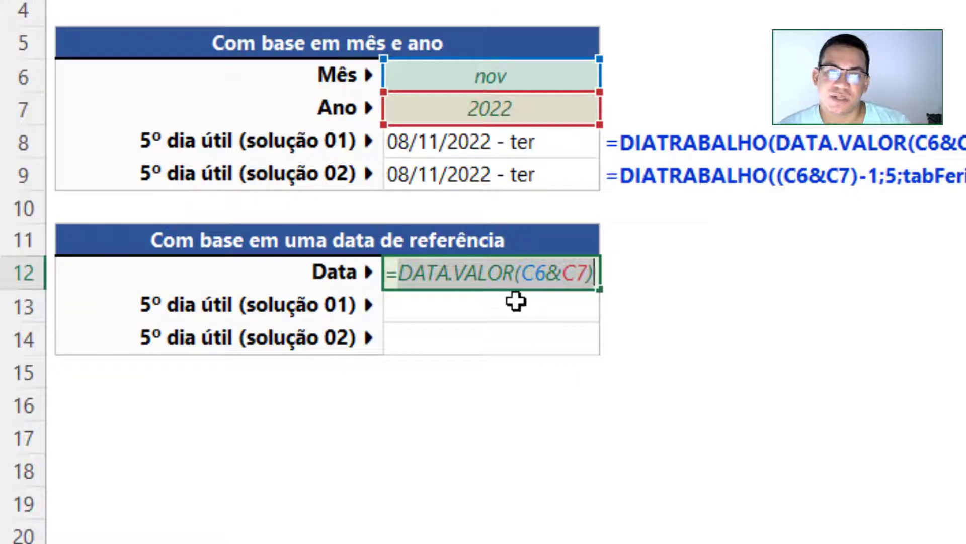
{"action": "key", "text": "Escape"}
Replace the reference date formula in C12 with =(C6&C7)+0, removing the DATA.VALOR function
{"action": "double_click", "coordinate": [493, 277]}
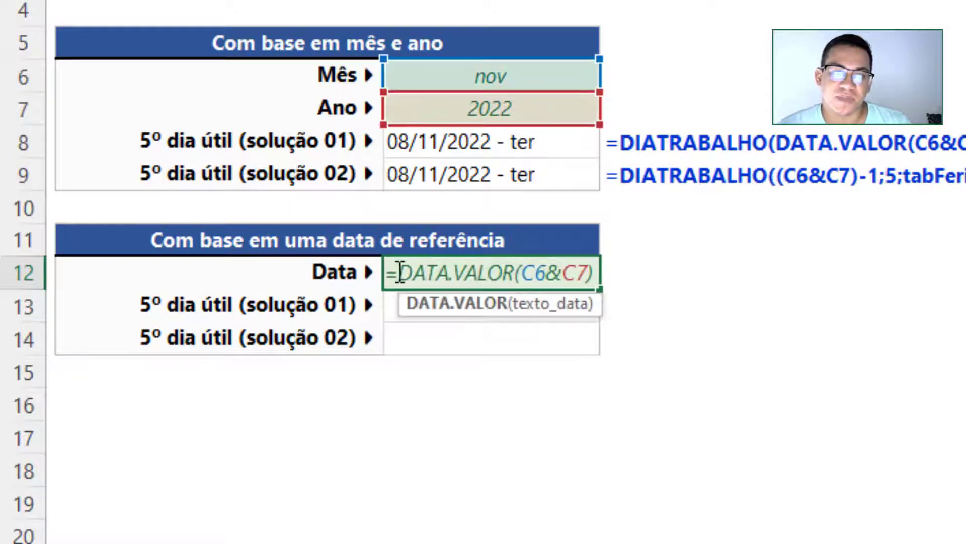
{"action": "left_click_drag", "start_coordinate": [400, 274], "coordinate": [515, 274]}
{"action": "key", "text": "Delete"}
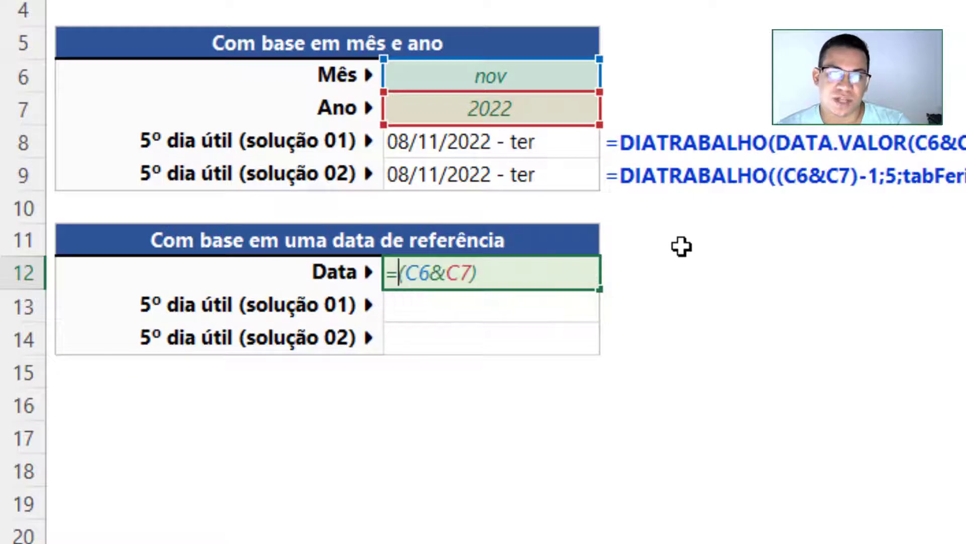
{"action": "key", "text": "Return"}
{"action": "double_click", "coordinate": [561, 274]}
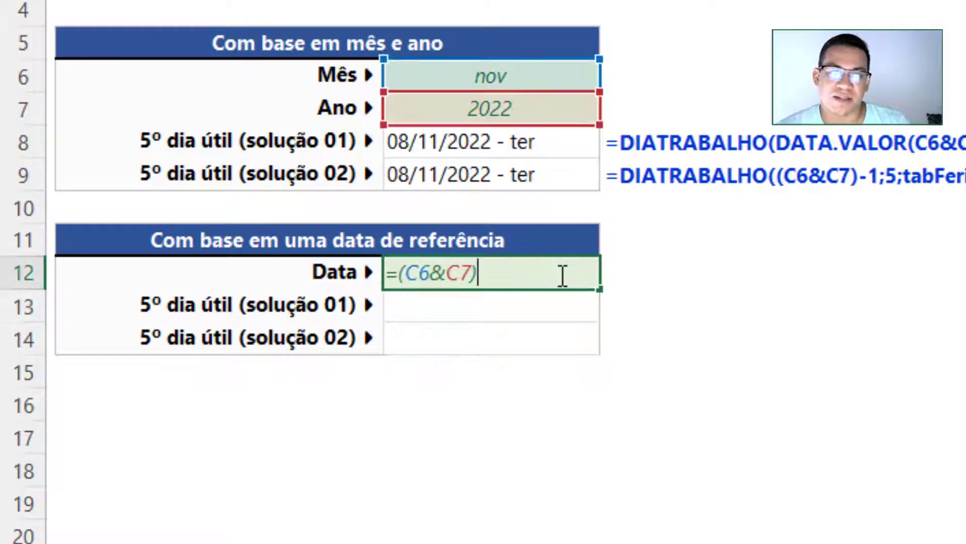
{"action": "type", "text": "+0"}
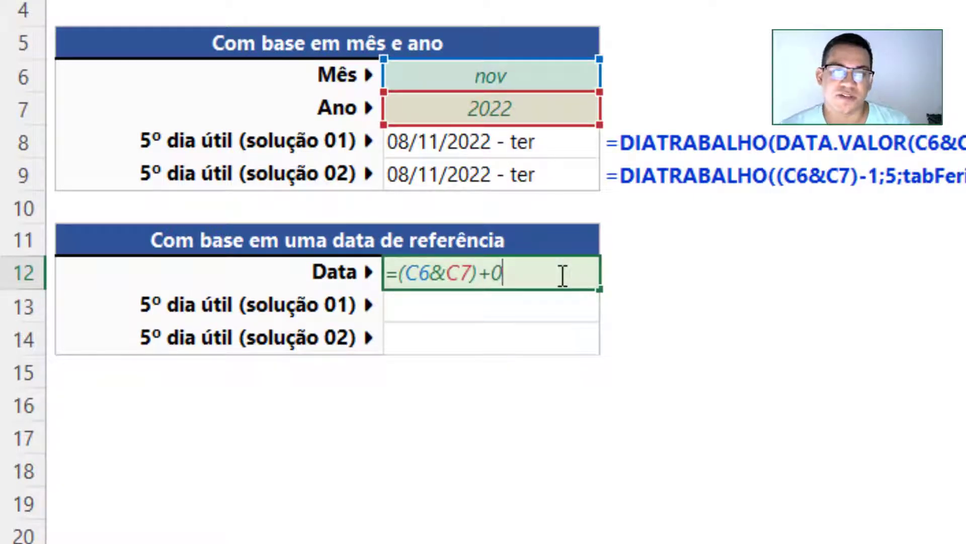
{"action": "key", "text": "Return"}
{"action": "left_click", "coordinate": [560, 274]}
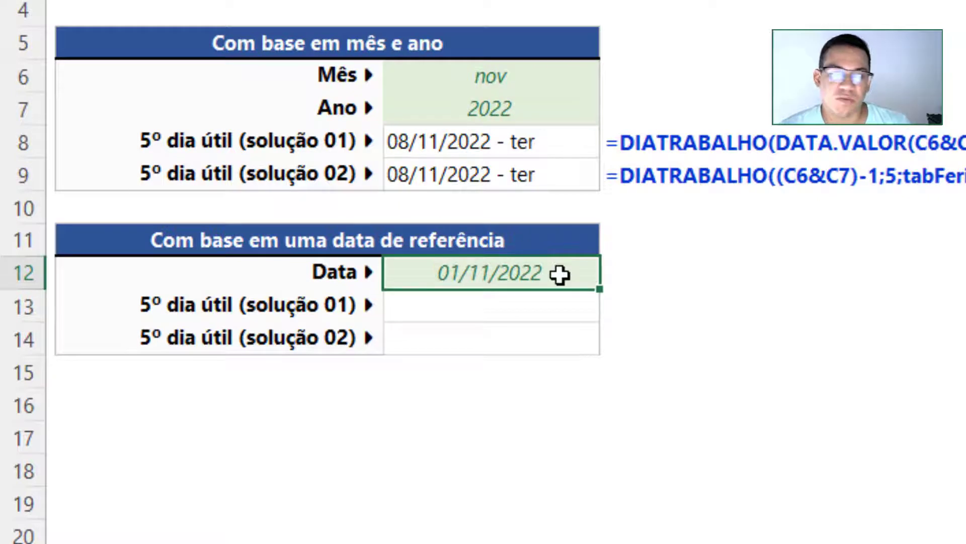
Enter =DIATRABALHO(C12-1;5;tabFeriados[Feriados]) in C13 as solution 01 for the reference date
{"action": "left_click", "coordinate": [550, 304]}
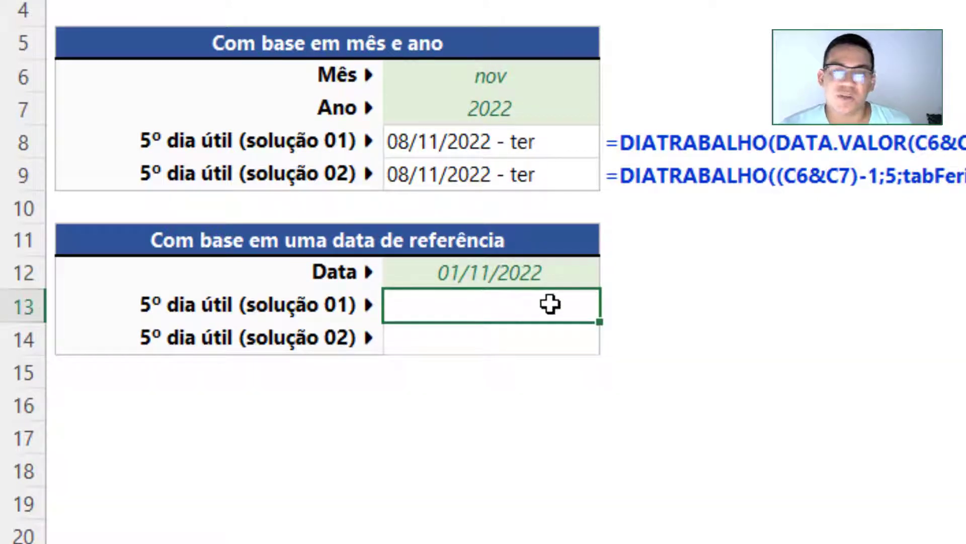
{"action": "type", "text": "=dua"}
{"action": "key", "text": "BackSpace"}
{"action": "key", "text": "BackSpace"}
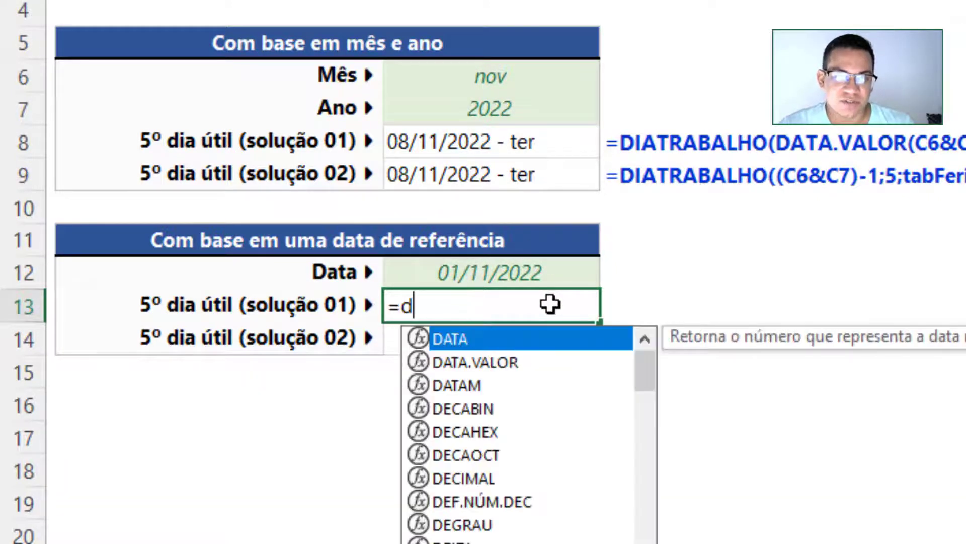
{"action": "type", "text": "ia"}
{"action": "key", "text": "Down"}
{"action": "key", "text": "Down"}
{"action": "key", "text": "Down"}
{"action": "key", "text": "Down"}
{"action": "key", "text": "Tab"}
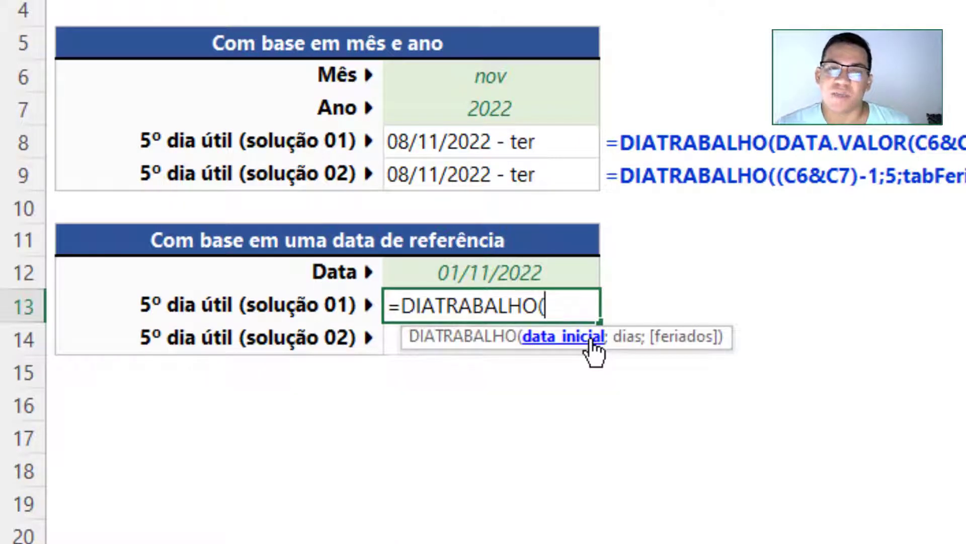
{"action": "left_click", "coordinate": [500, 274]}
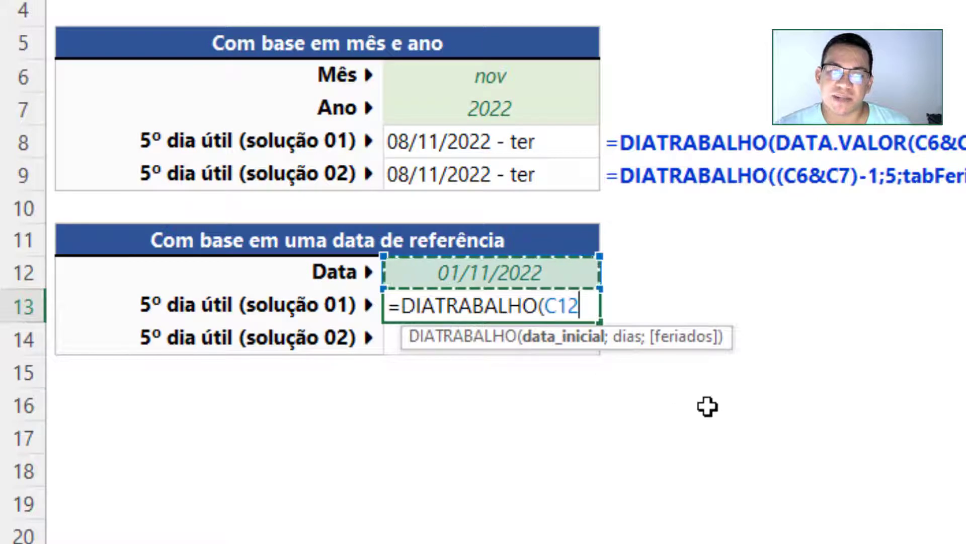
{"action": "type", "text": "-1"}
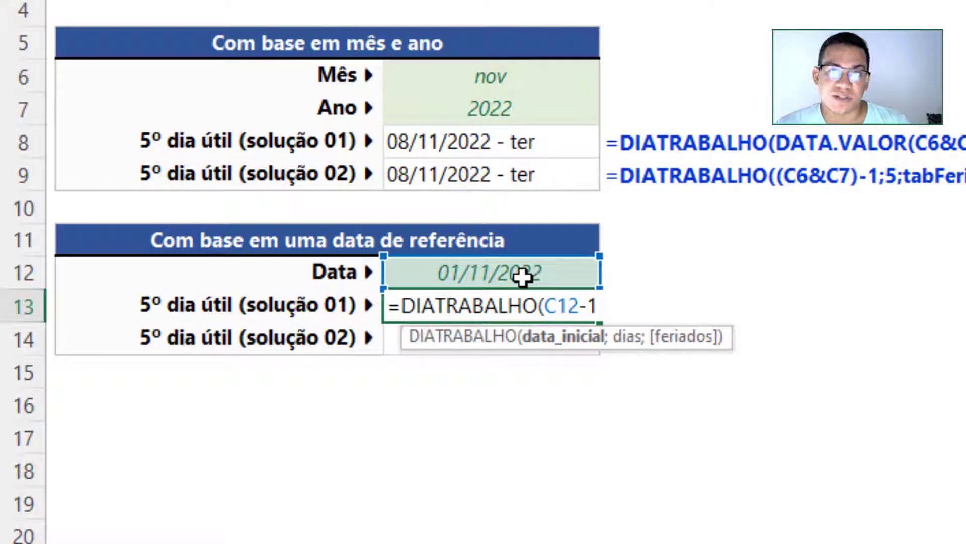
{"action": "type", "text": ";5;P6:P7"}
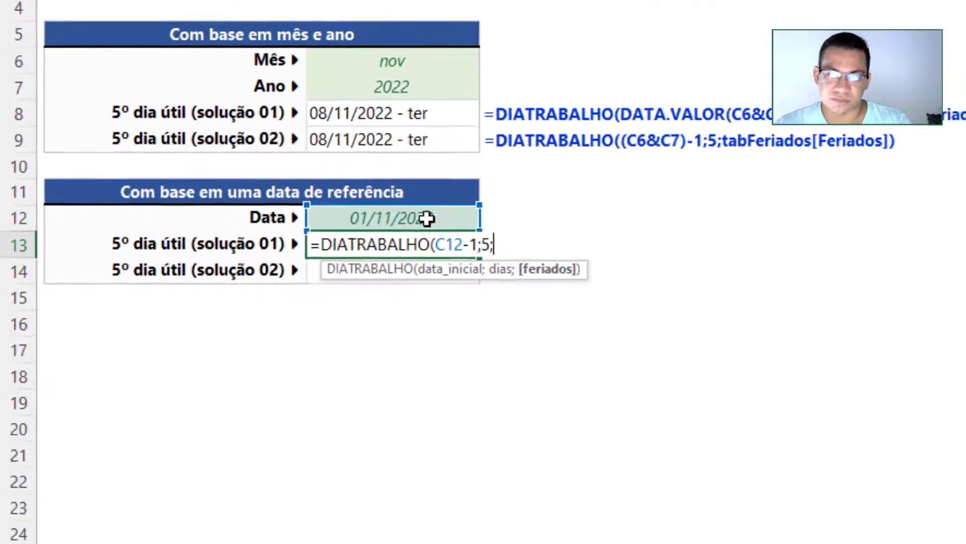
{"action": "key", "text": "ctrl+shift+Down"}
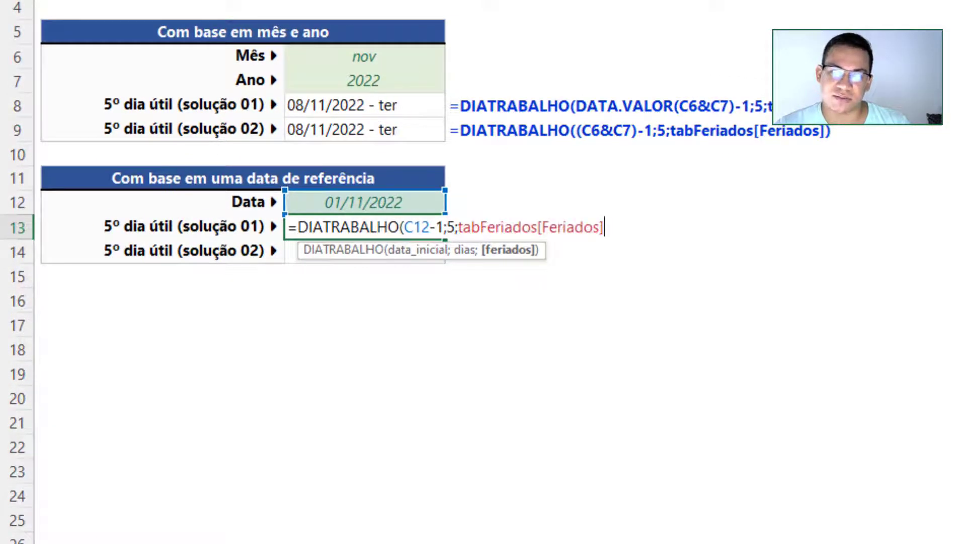
{"action": "type", "text": ")"}
{"action": "key", "text": "Return"}
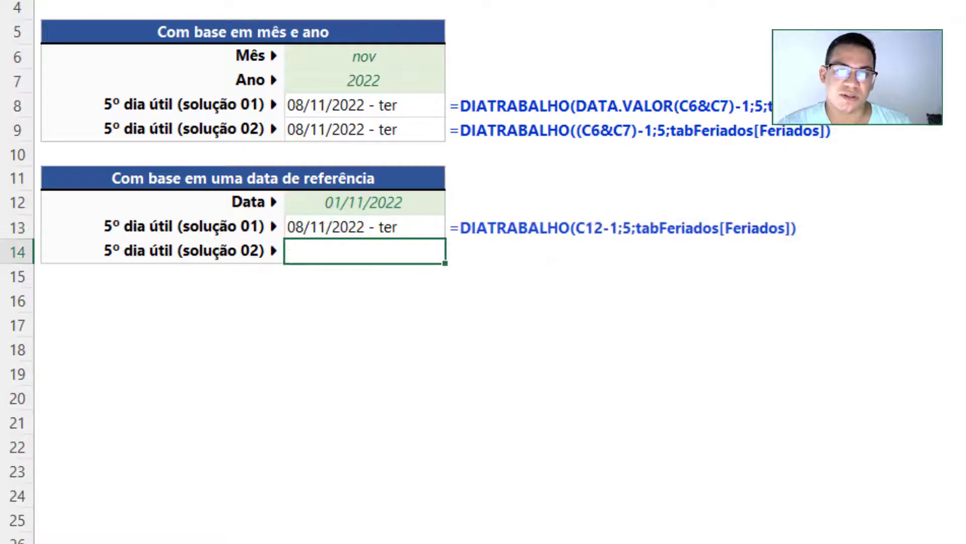
Test the C13 formula with 20/11 as the reference date in C12, and undo both the date and formula entries
{"action": "left_click", "coordinate": [399, 227]}
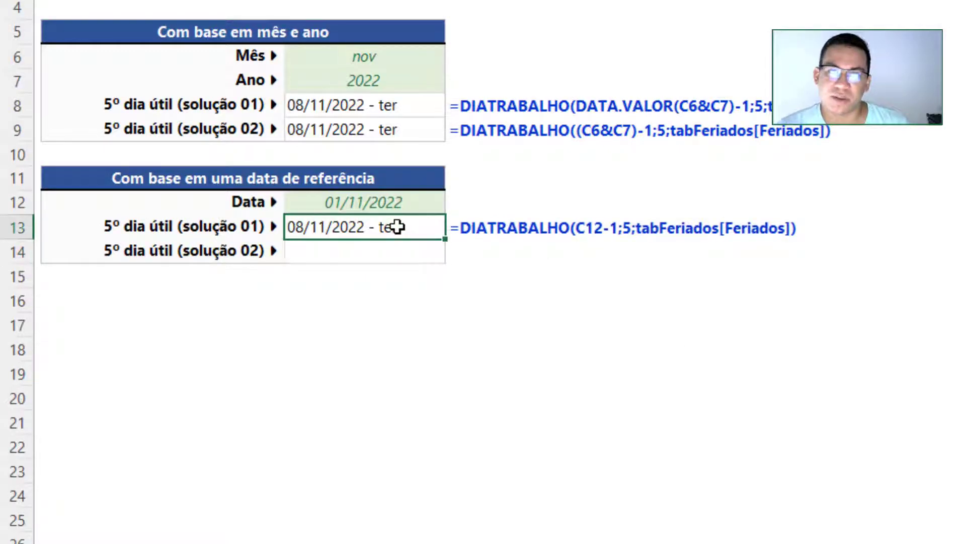
{"action": "left_click", "coordinate": [357, 204]}
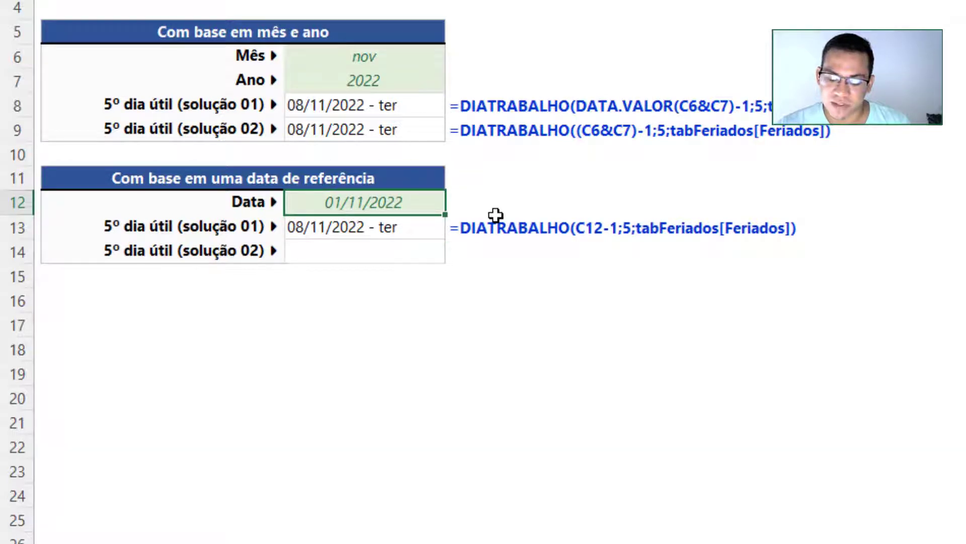
{"action": "type", "text": "20/11"}
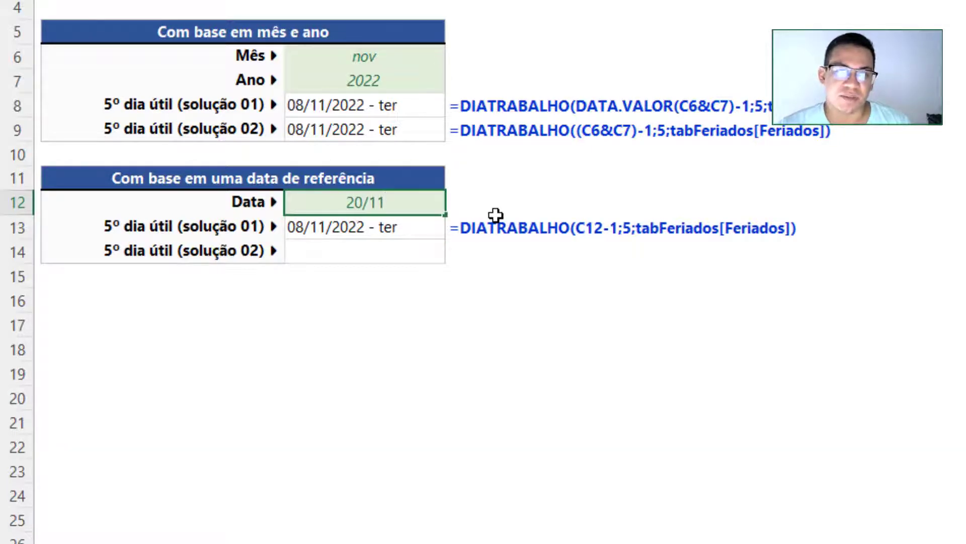
{"action": "key", "text": "Return"}
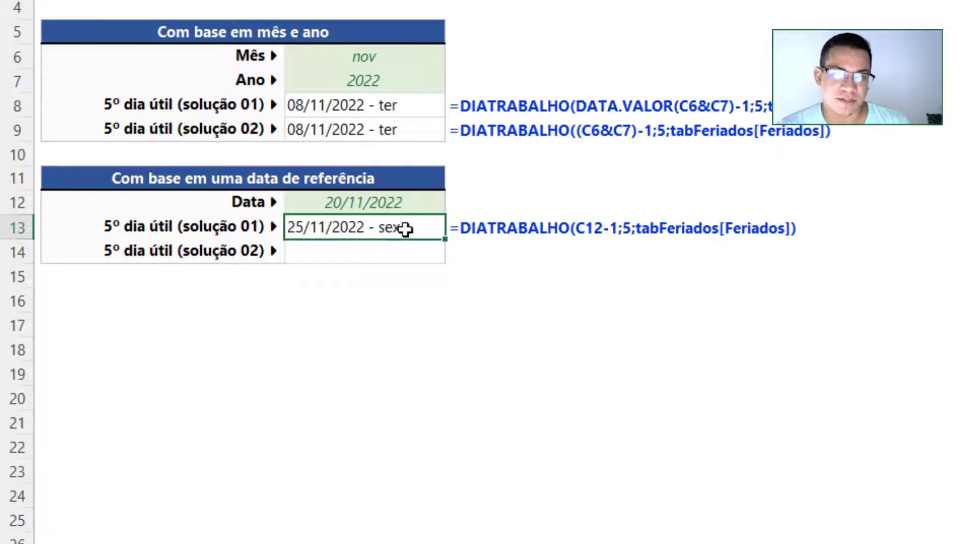
{"action": "key", "text": "ctrl+z"}
{"action": "key", "text": "ctrl+z"}
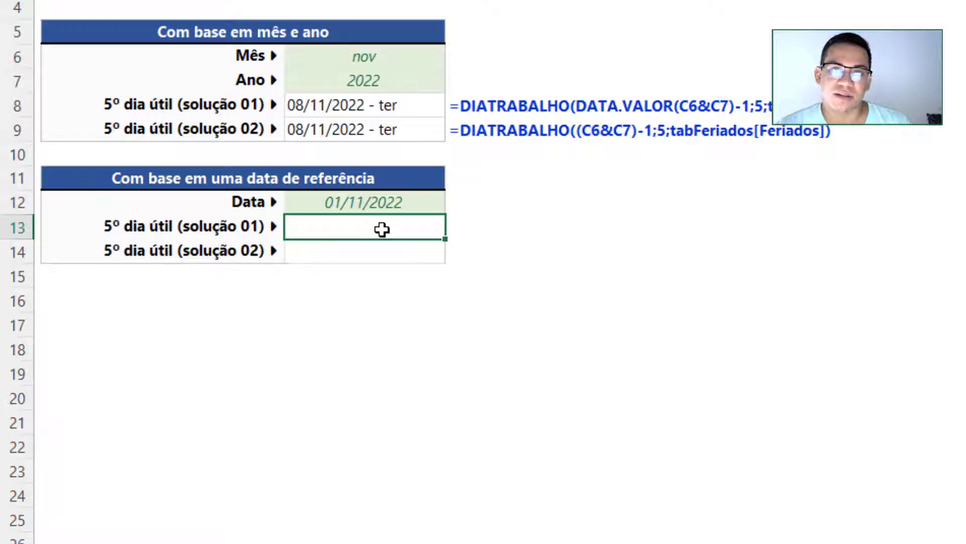
Re-enter the solution 01 formula =DIATRABALHO(C12-1;5;tabFeriados[Feriados]) in the emptied cell C13
{"action": "type", "text": "=dia"}
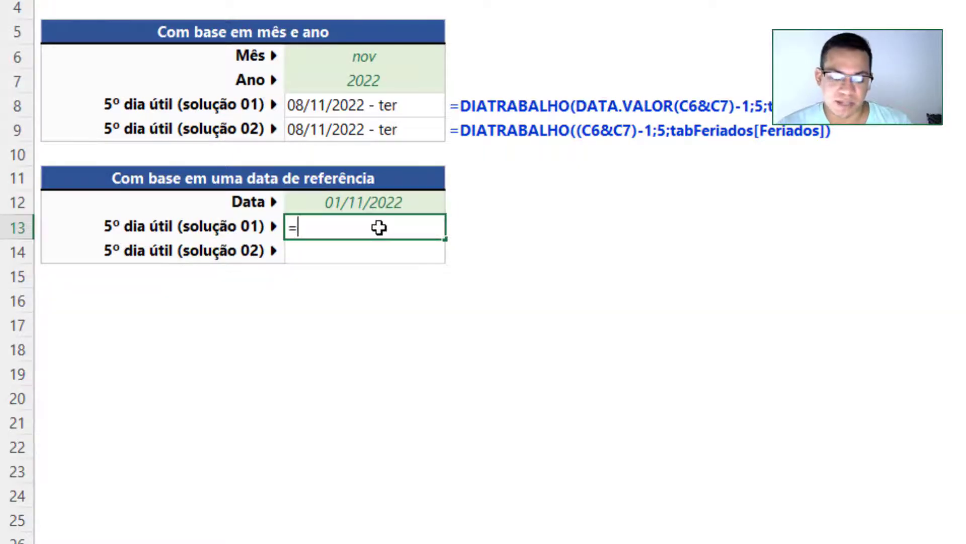
{"action": "key", "text": "Down"}
{"action": "key", "text": "Down"}
{"action": "key", "text": "Down"}
{"action": "key", "text": "Down"}
{"action": "key", "text": "Tab"}
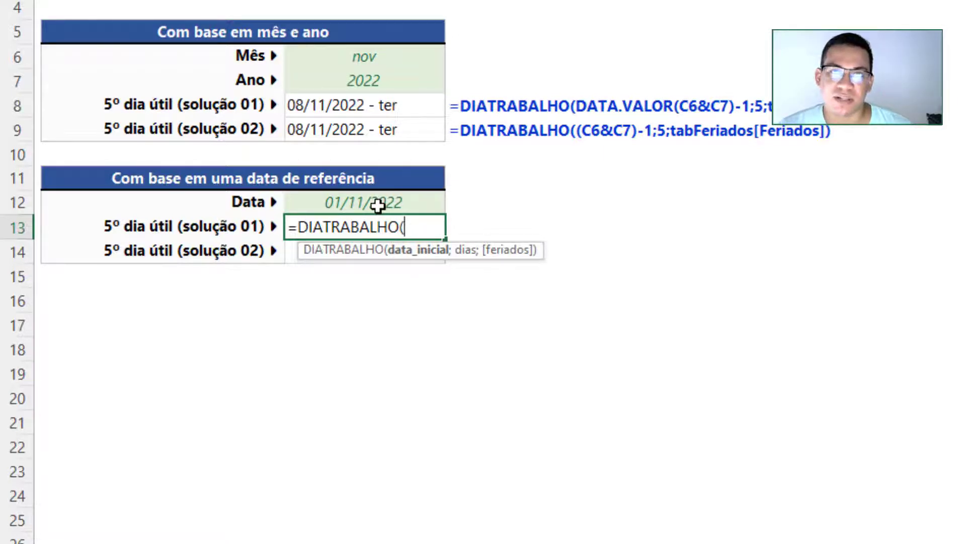
{"action": "left_click", "coordinate": [398, 205]}
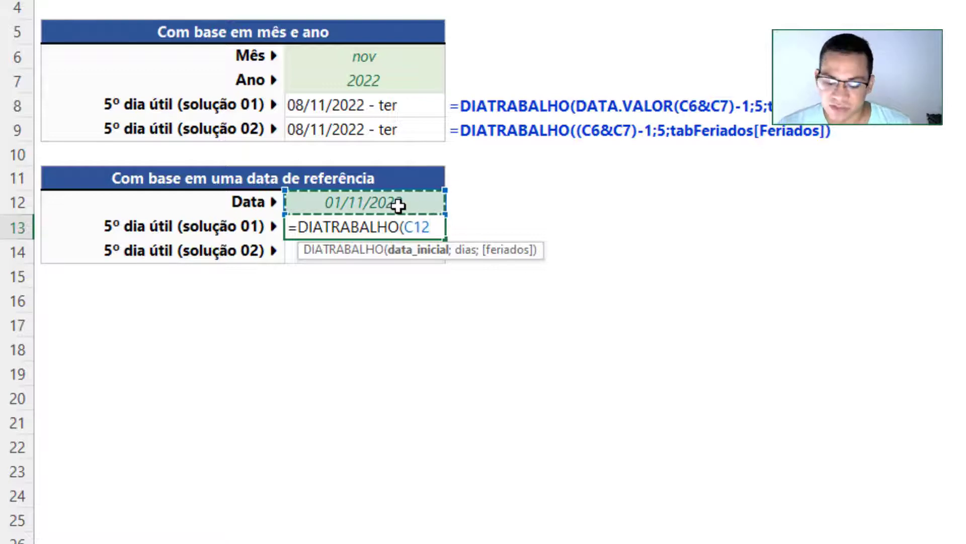
{"action": "type", "text": "-1"}
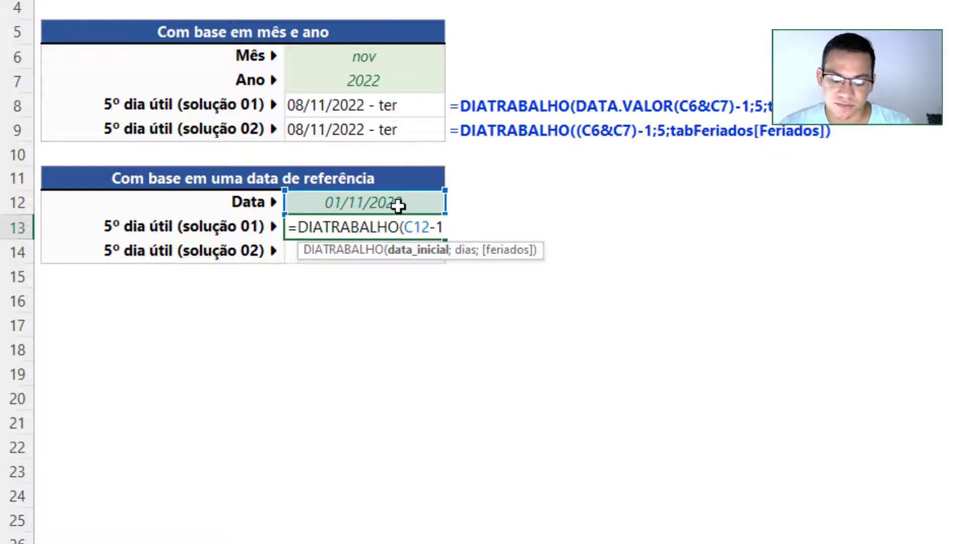
{"action": "type", "text": ";5;P10"}
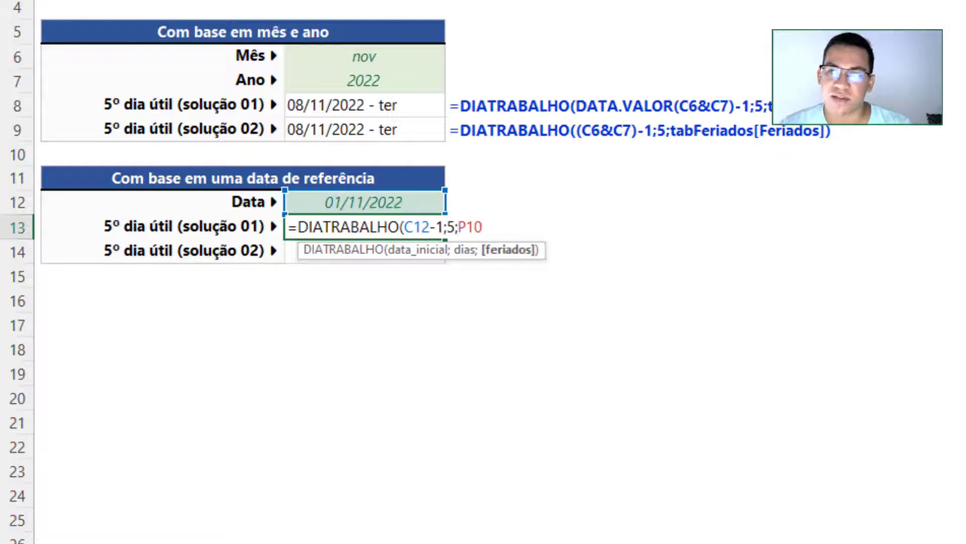
{"action": "key", "text": "ctrl+shift+Down"}
{"action": "key", "text": "Return"}
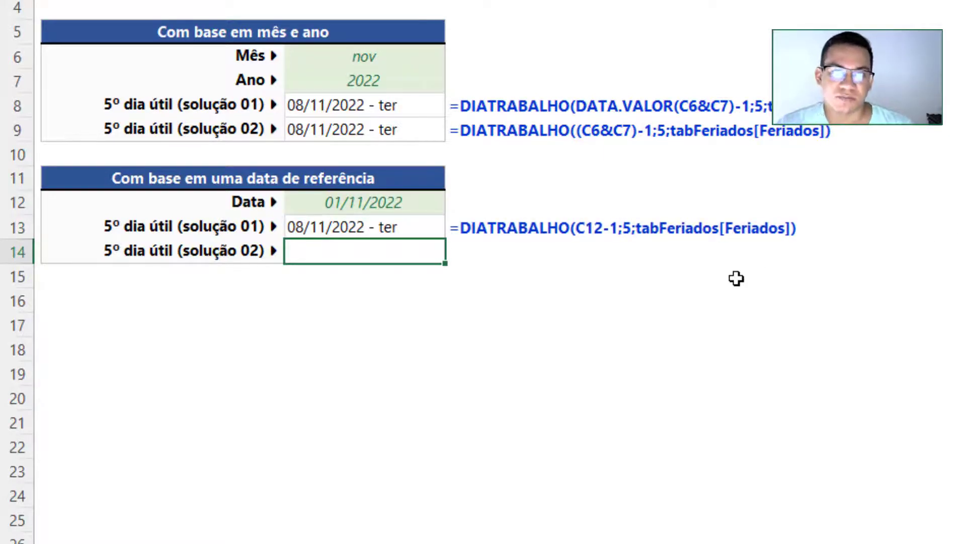
{"action": "left_click", "coordinate": [345, 203]}
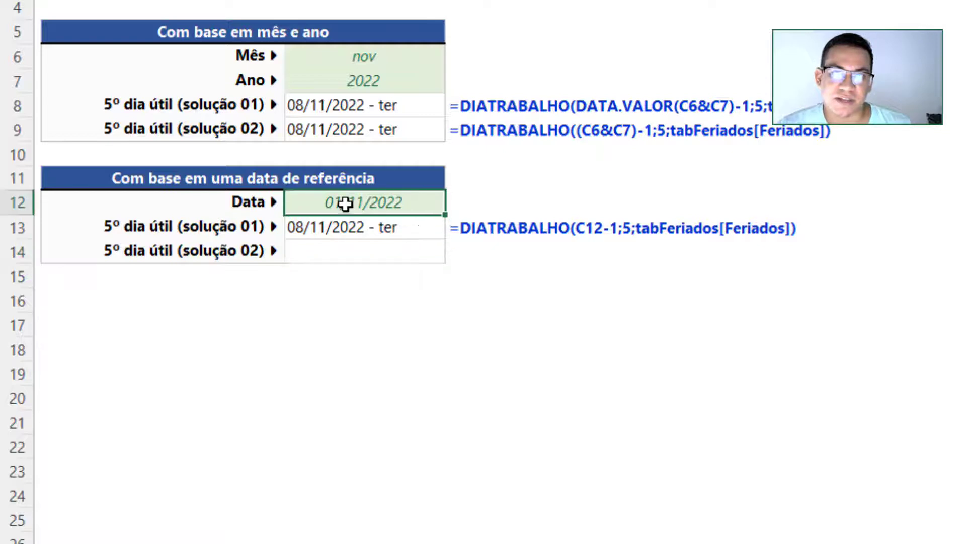
{"action": "left_click", "coordinate": [390, 227]}
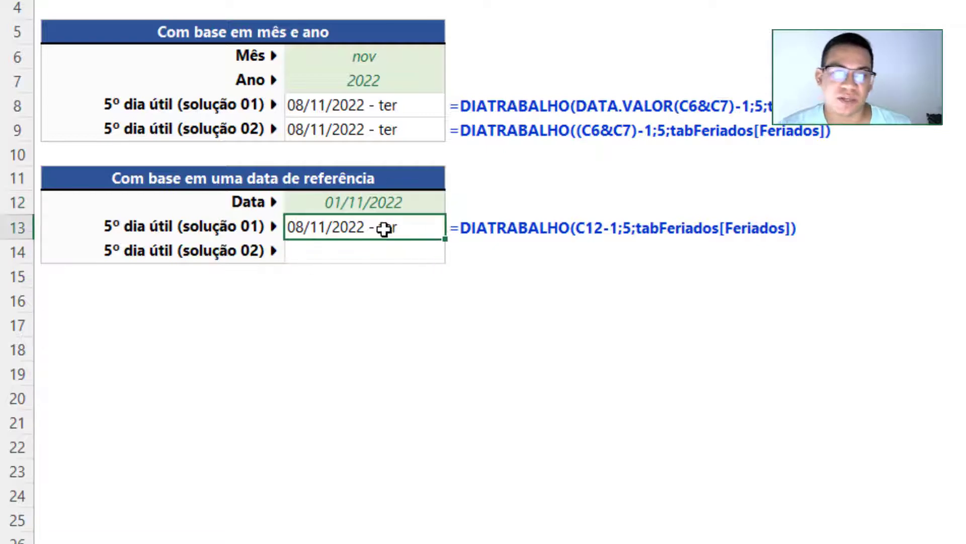
{"action": "type", "text": "=dia"}
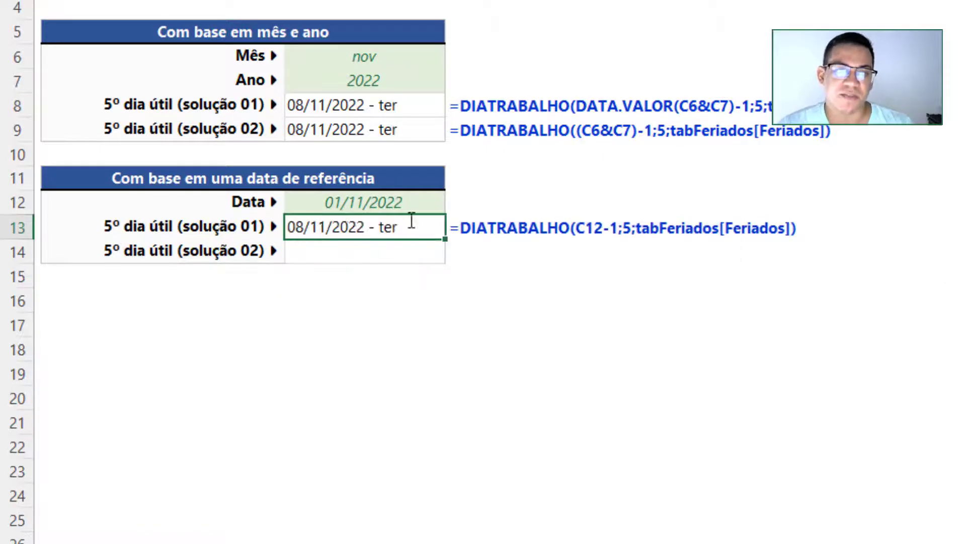
{"action": "left_click", "coordinate": [373, 203]}
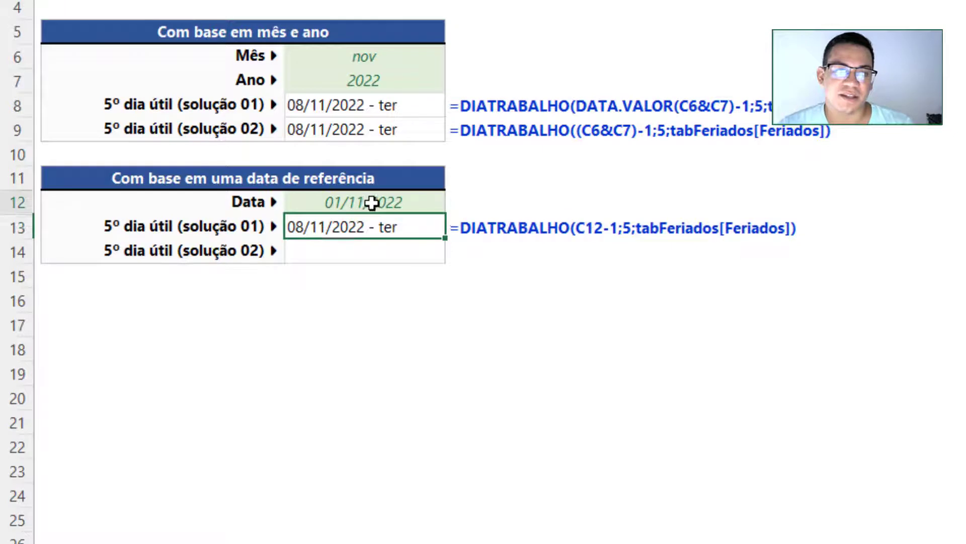
{"action": "left_click", "coordinate": [359, 228]}
{"action": "type", "text": "dia"}
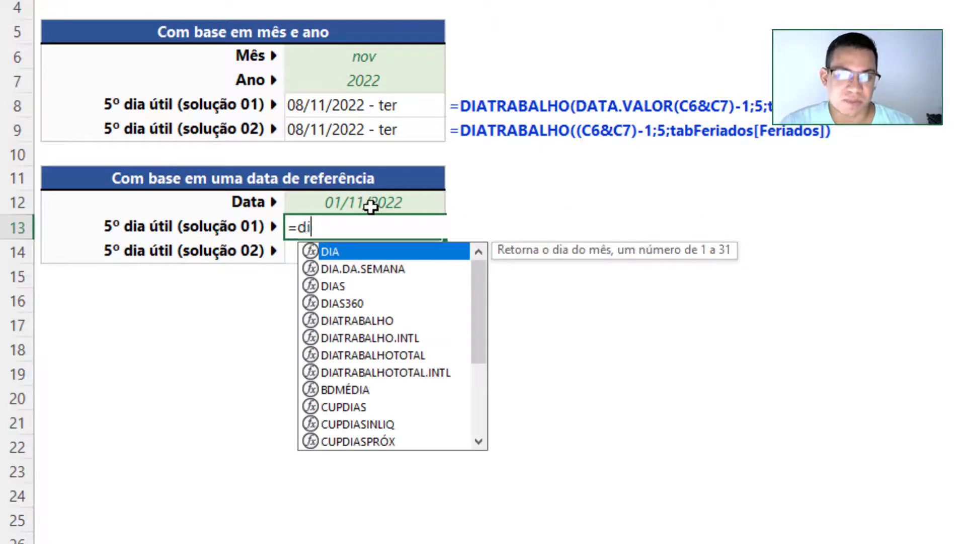
{"action": "key", "text": "Down"}
{"action": "key", "text": "Down"}
{"action": "key", "text": "Down"}
{"action": "key", "text": "Down"}
{"action": "key", "text": "Tab"}
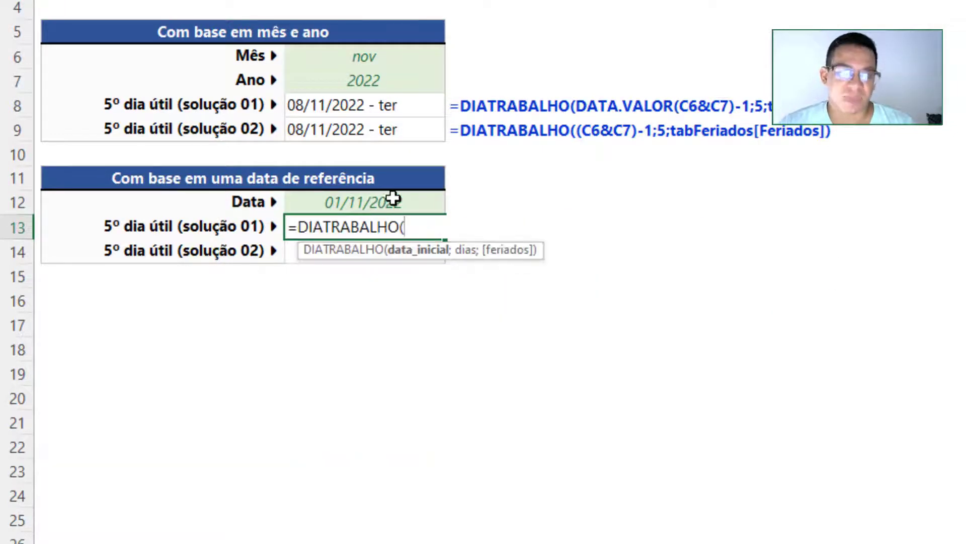
{"action": "type", "text": "fim"}
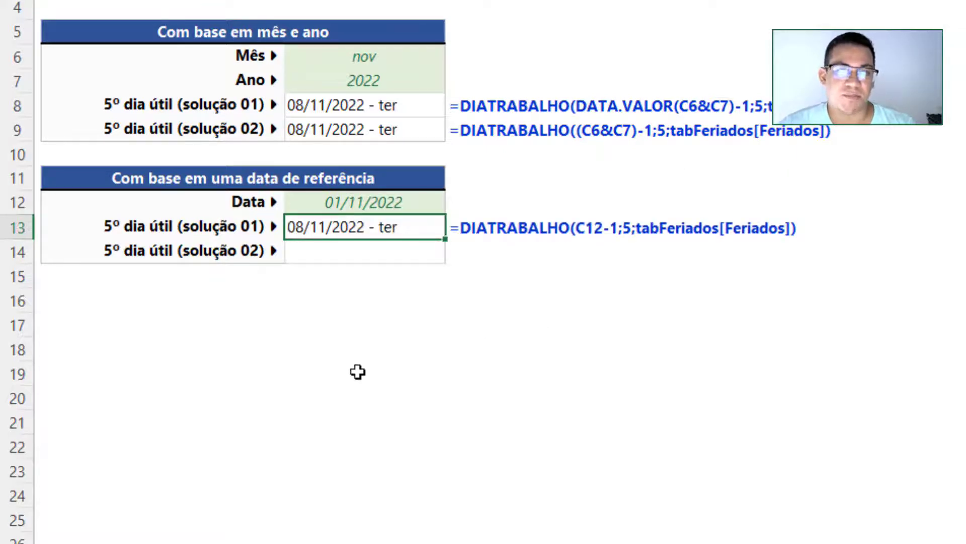
Enter =FIMMÊS(C12;-1) in the empty cell C19 to get the last day of the month before the reference date
{"action": "left_click", "coordinate": [358, 371]}
{"action": "type", "text": "=fim"}
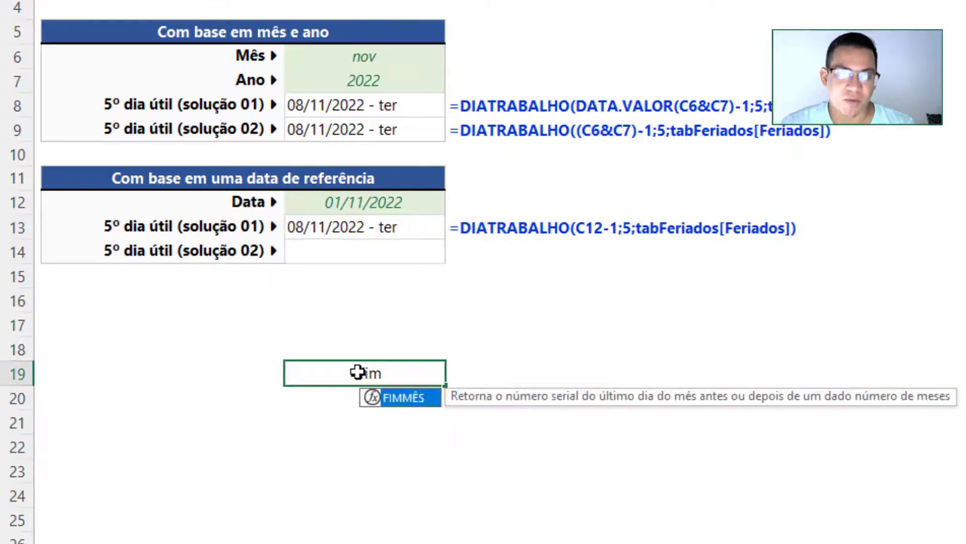
{"action": "key", "text": "Tab"}
{"action": "left_click", "coordinate": [357, 207]}
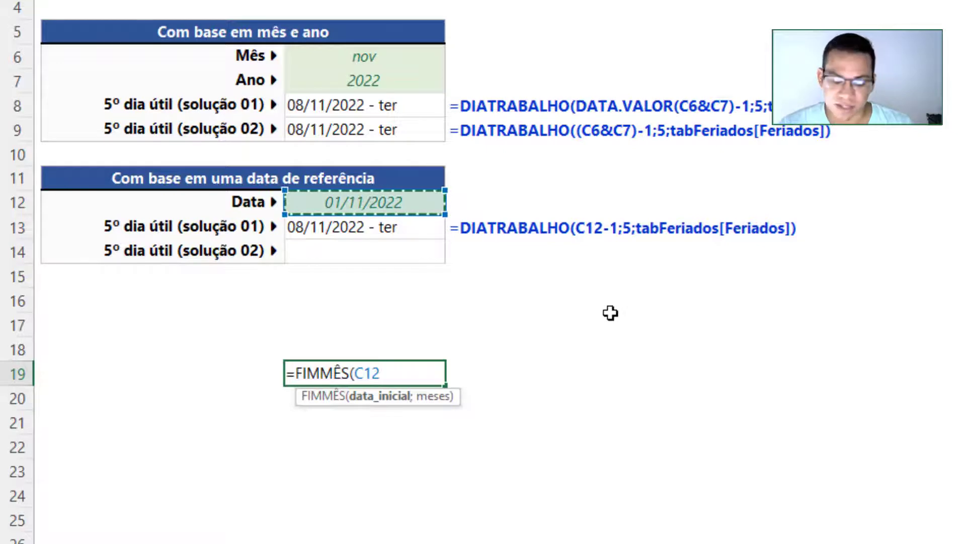
{"action": "type", "text": ";"}
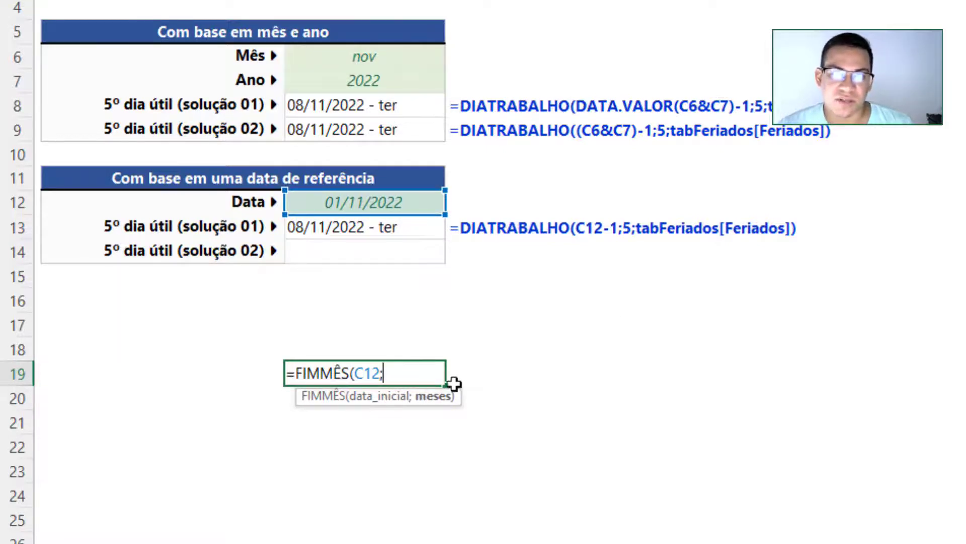
{"action": "type", "text": "-1)"}
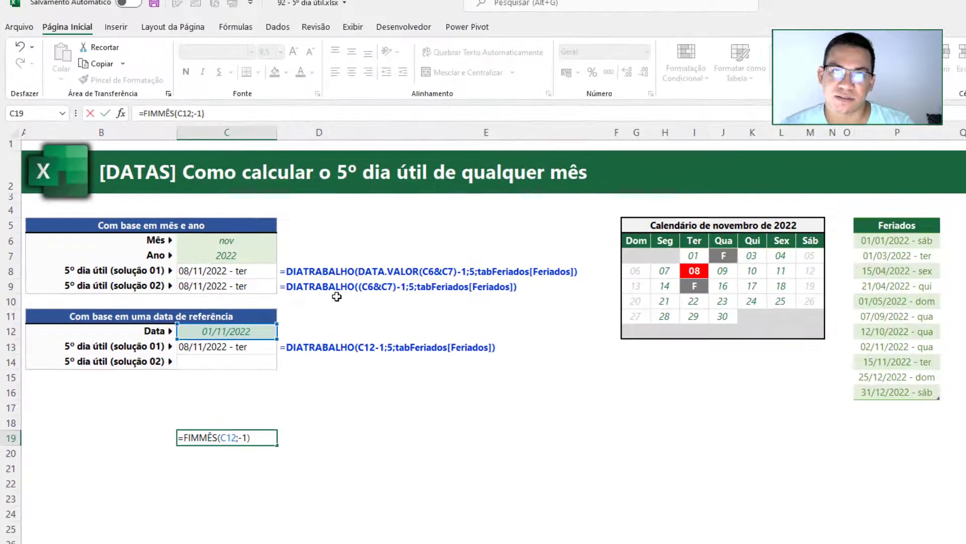
{"action": "key", "text": "Return"}
Format the FIMMÊS result in C19 as a date in dd/mm/yyyy form
{"action": "left_click", "coordinate": [255, 430]}
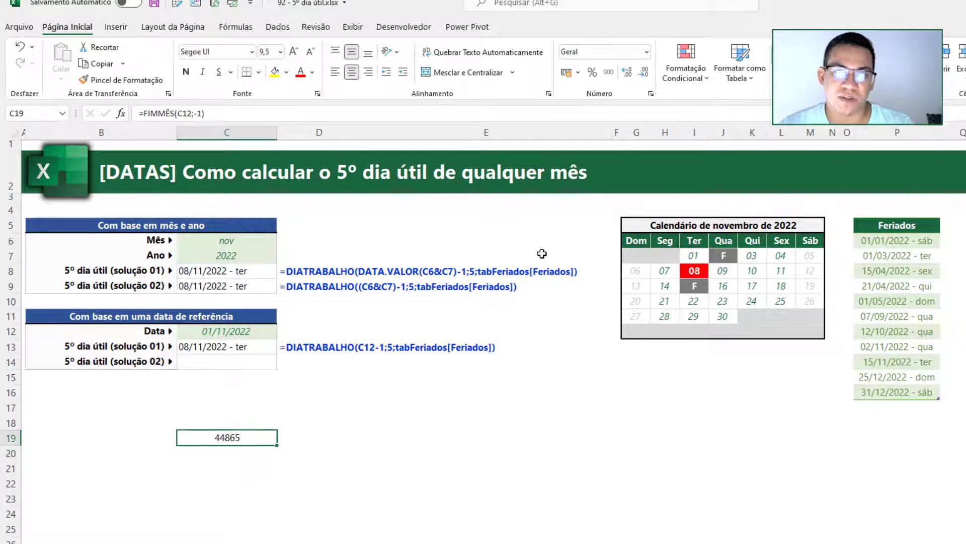
{"action": "left_click", "coordinate": [647, 52]}
{"action": "left_click", "coordinate": [635, 194]}
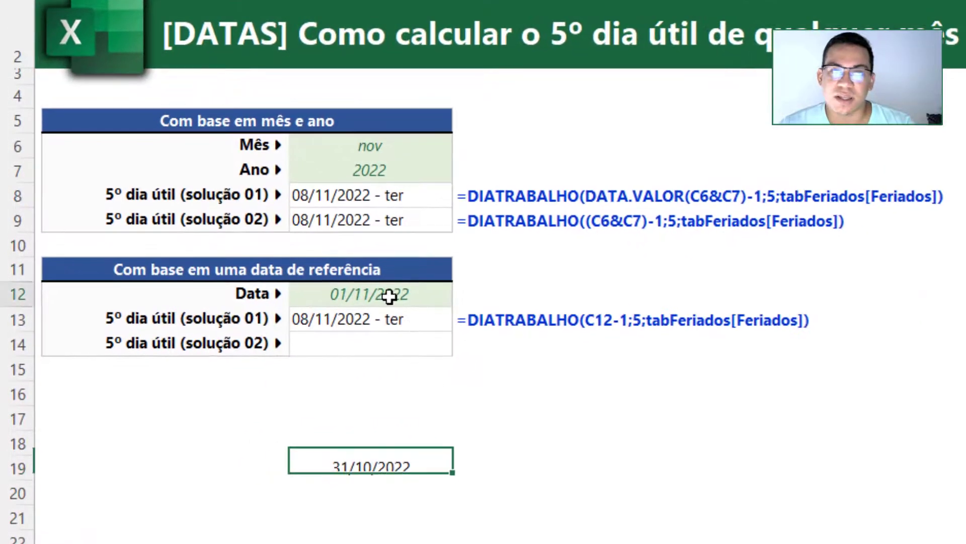
Change the reference date in C12 to 25/11 and check the FIMMÊS result in C19
{"action": "left_click", "coordinate": [355, 304]}
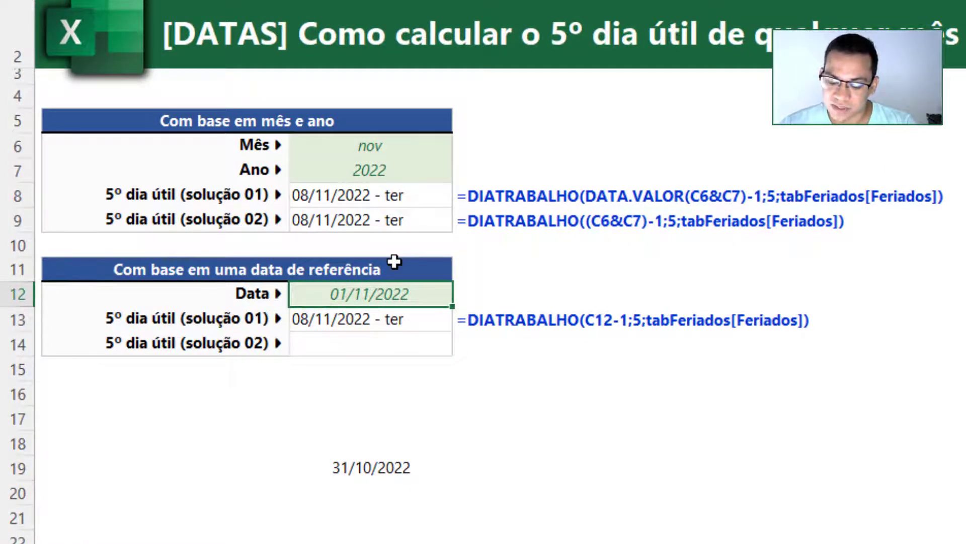
{"action": "type", "text": "25/11"}
{"action": "key", "text": "Return"}
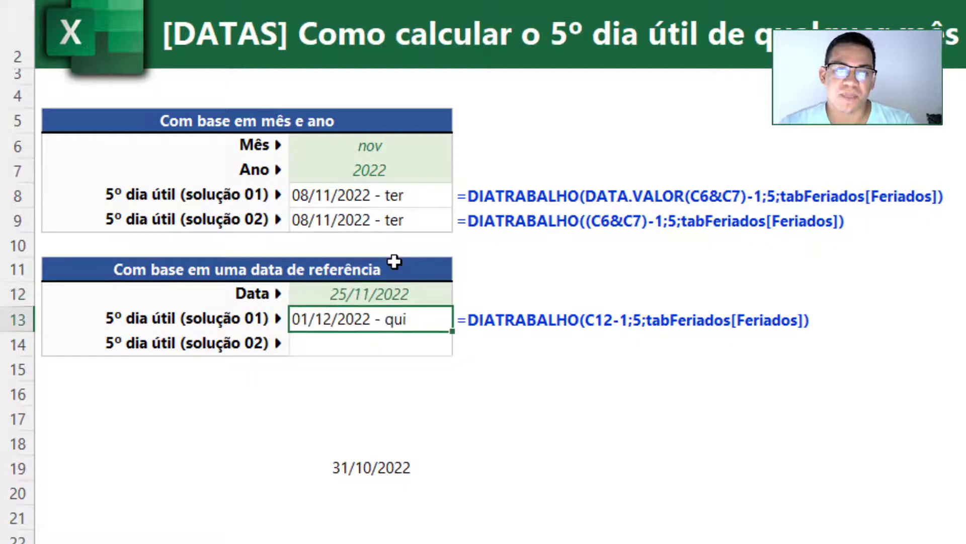
{"action": "left_click", "coordinate": [395, 467]}
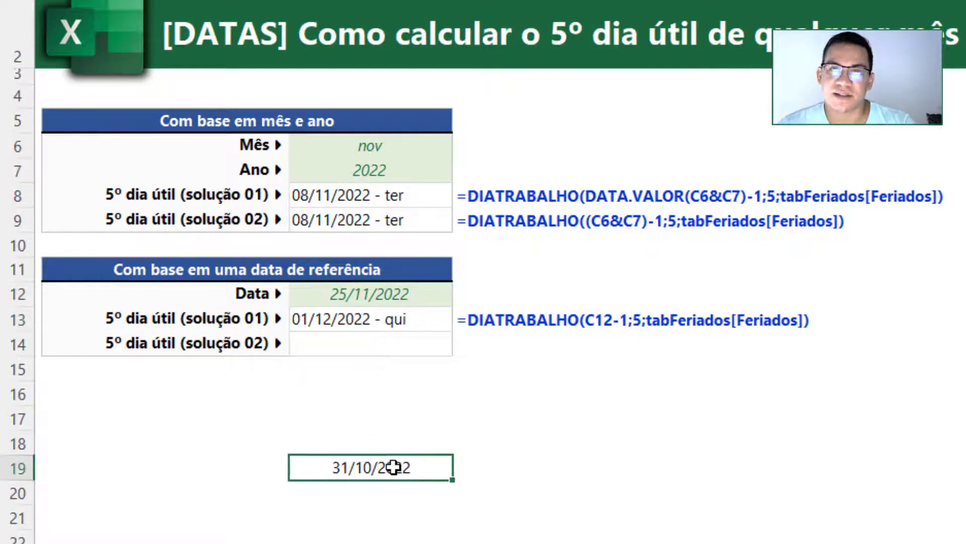